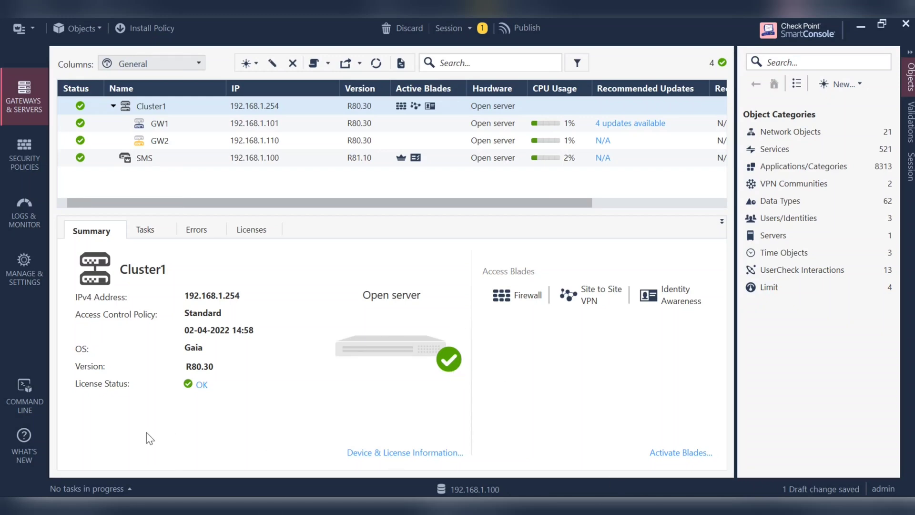
- Open the Blades page under Manage & Settings and scroll down to HTTPS Inspection
click(19, 273)
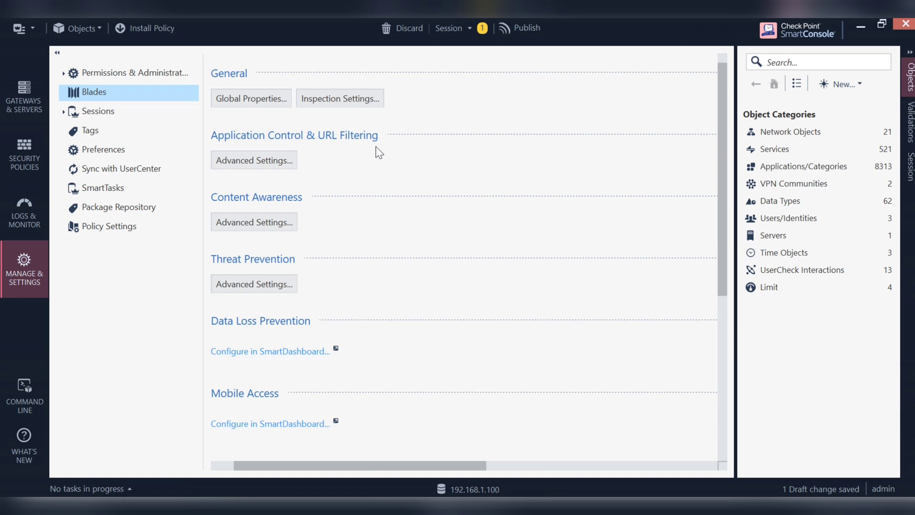
scroll(461, 246, down, 5)
scroll(429, 267, up, 5)
scroll(389, 183, down, 7)
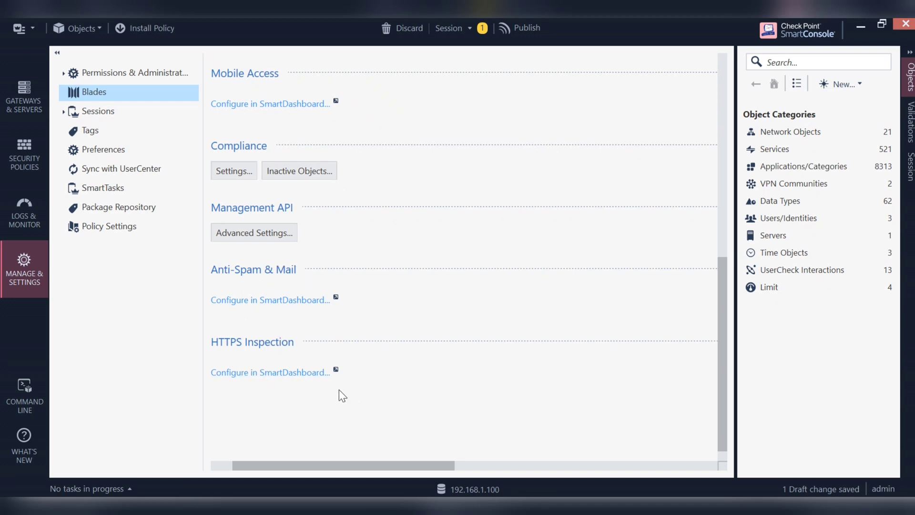
- Launch the HTTPS Inspection configuration in SmartDashboard and list the Users objects in the object tree
click(277, 372)
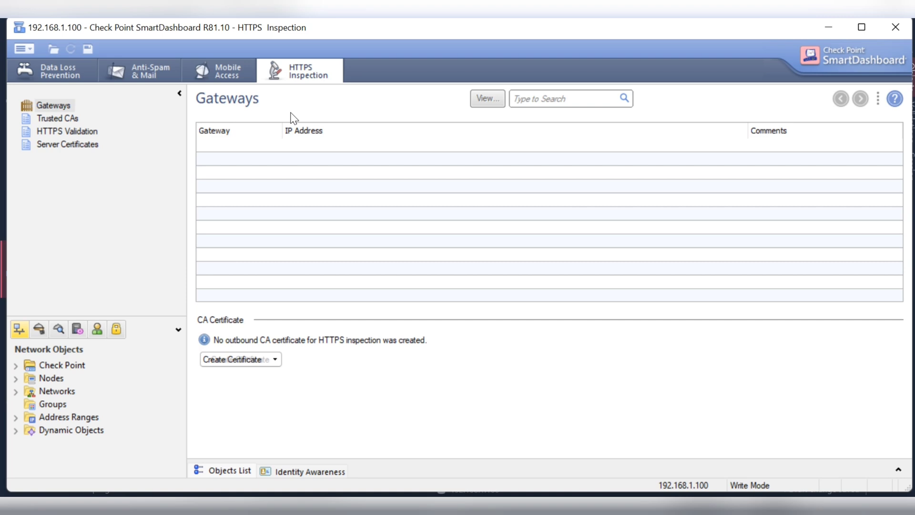
click(238, 81)
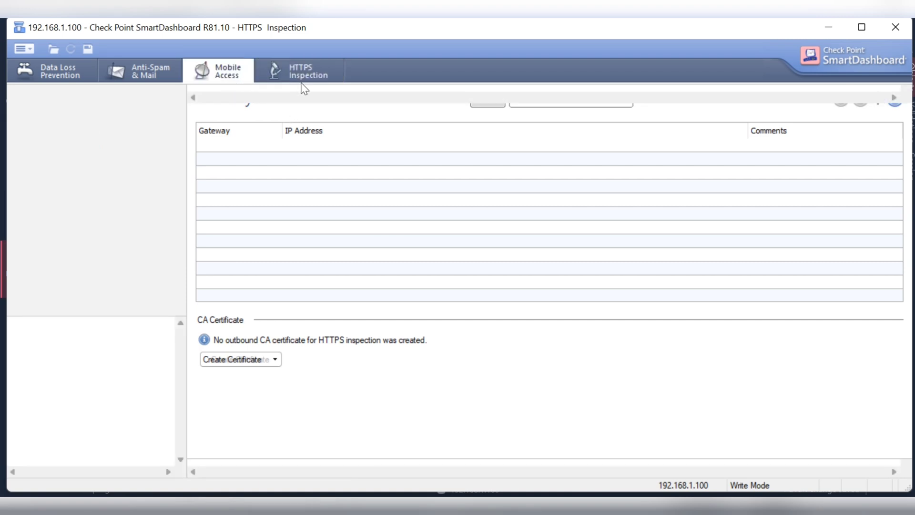
click(313, 76)
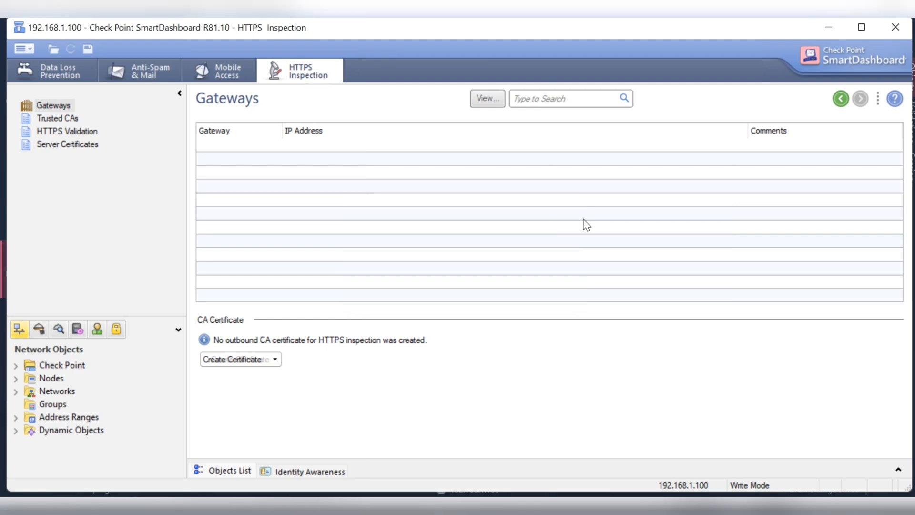
click(98, 330)
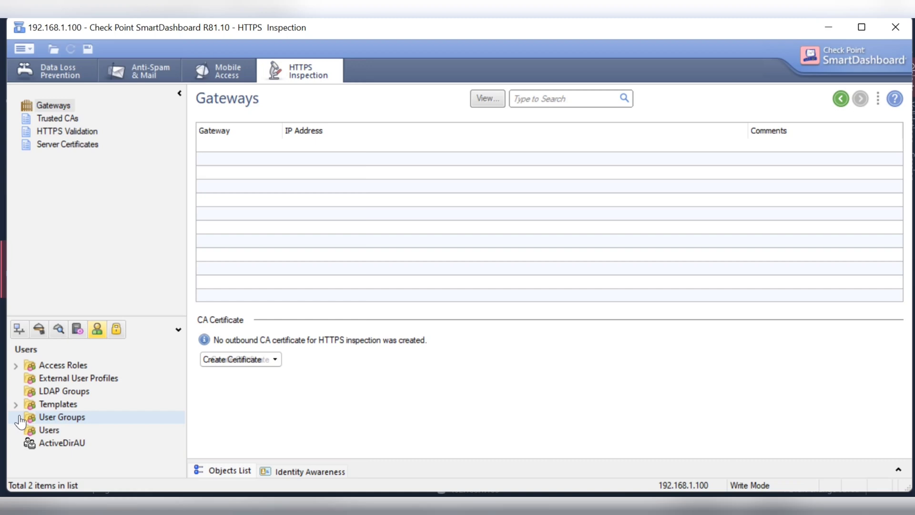
- Expand the ActiveDirAU account unit under LDAP Groups to reveal the firewallgyaan domain
click(95, 391)
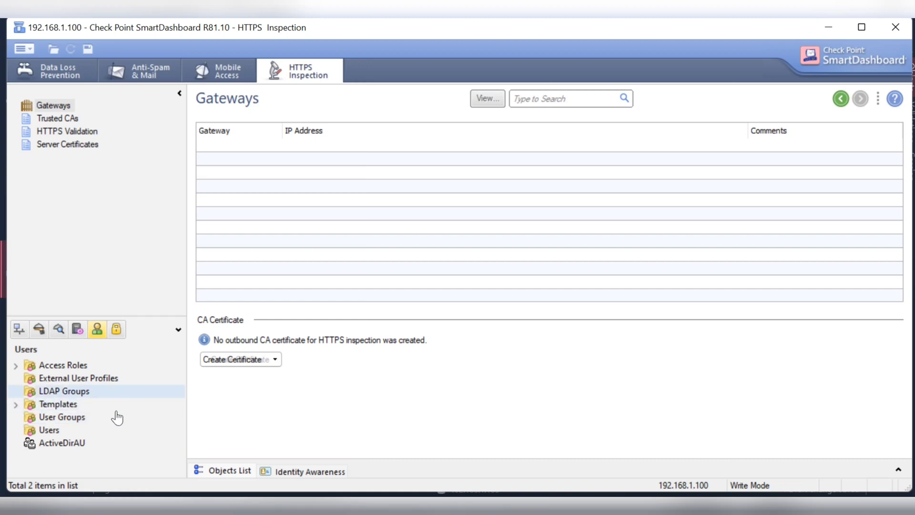
click(63, 446)
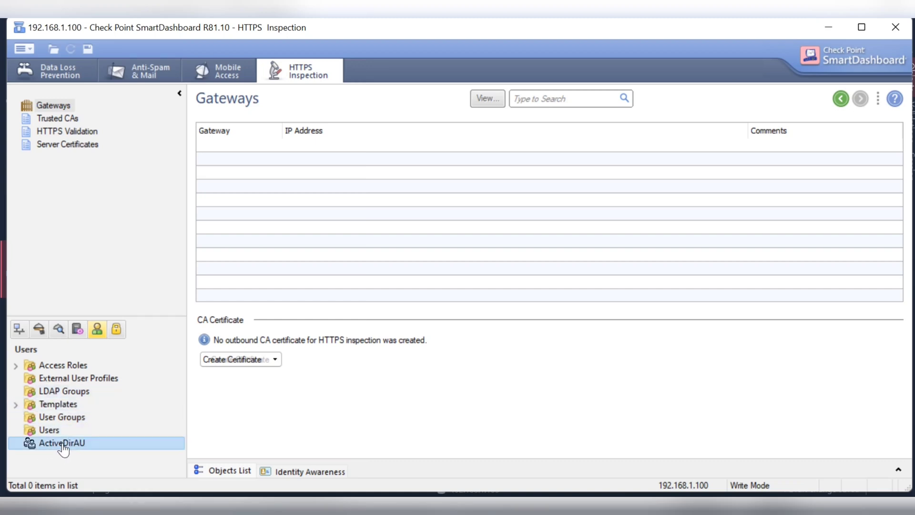
double_click(64, 444)
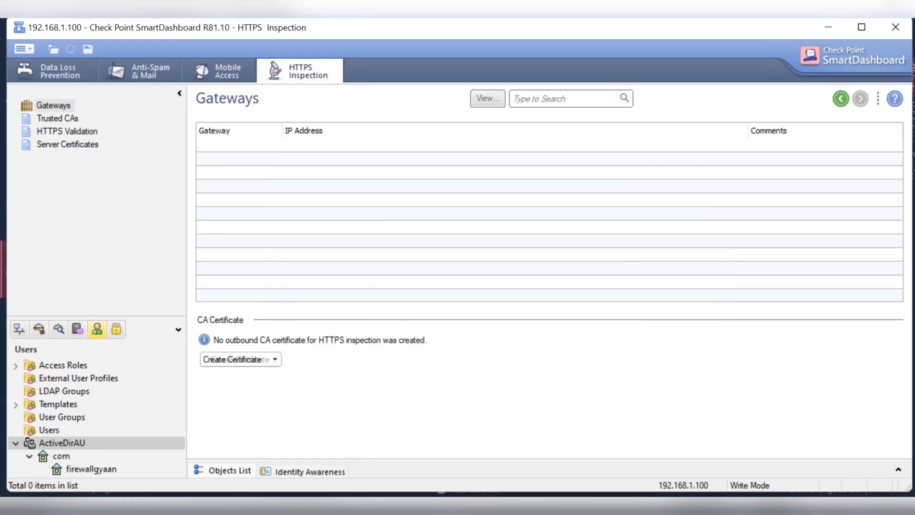
click(20, 442)
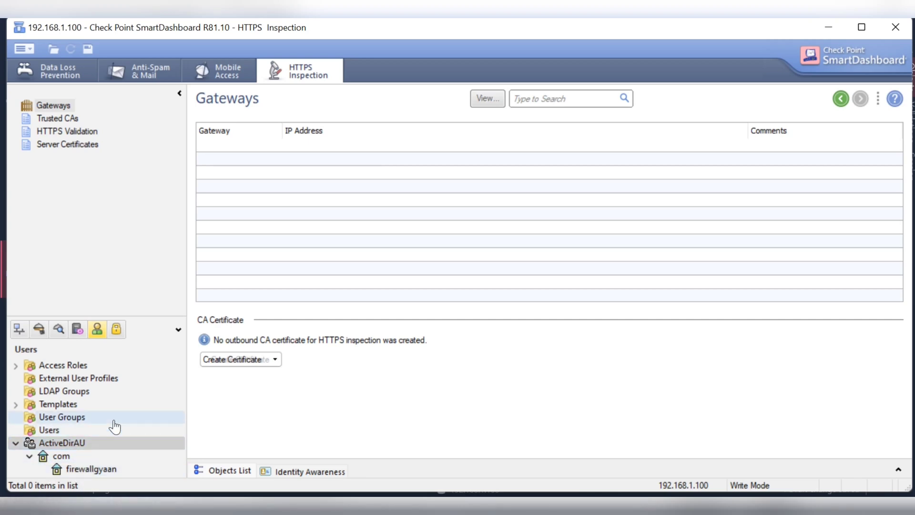
click(83, 470)
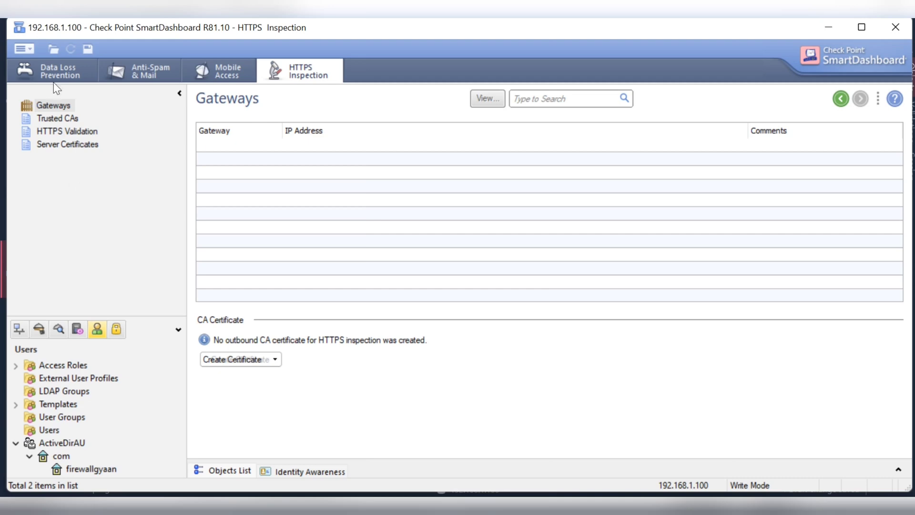
- Turn the classic menu bar on from the View menu, then hide it again
click(28, 53)
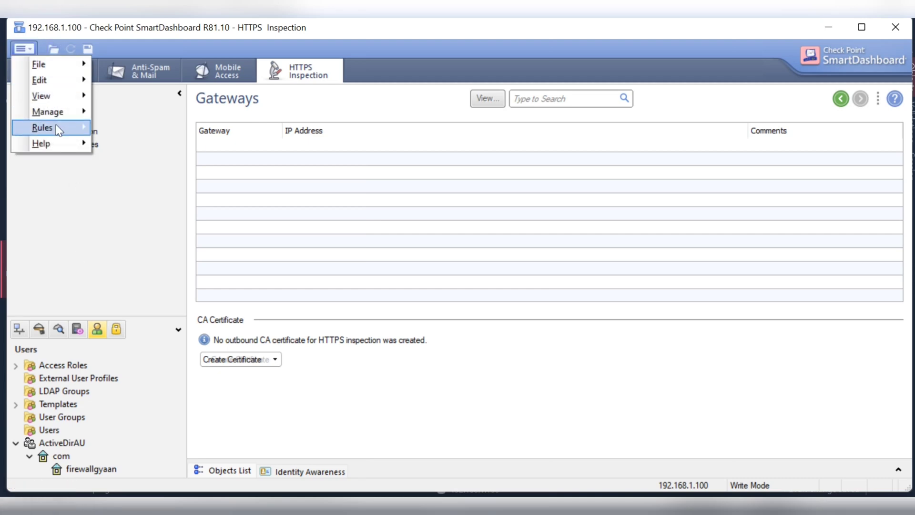
mouse_move(57, 125)
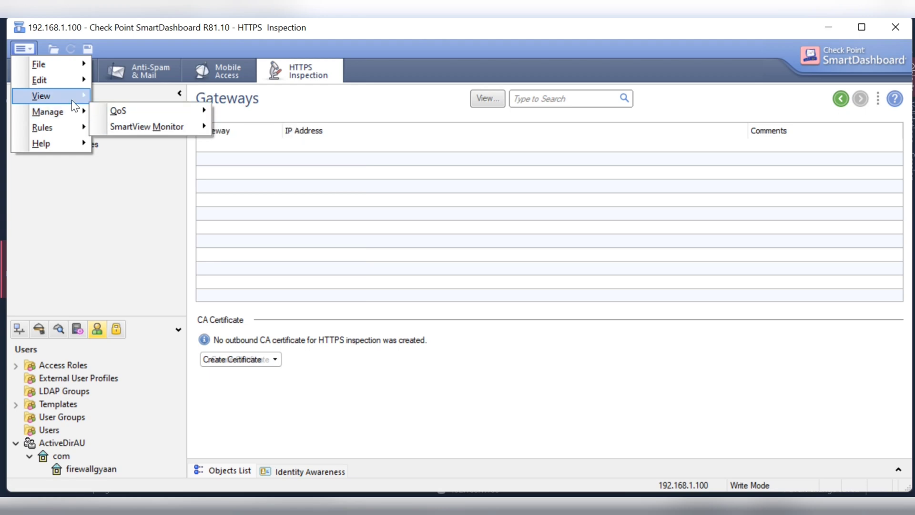
mouse_move(71, 100)
click(172, 93)
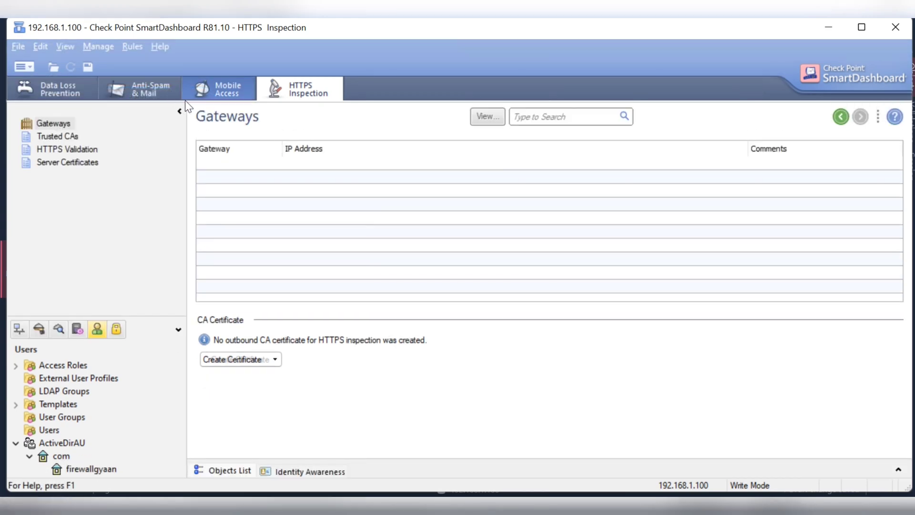
click(24, 62)
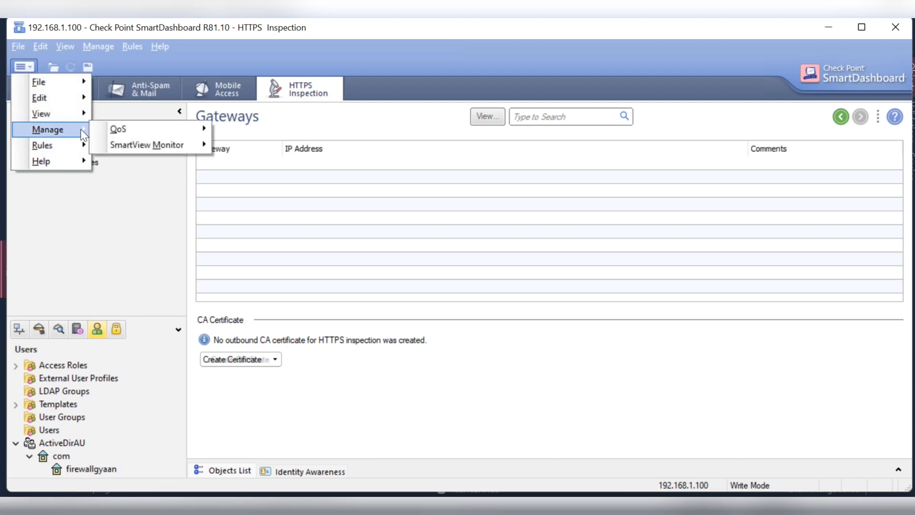
mouse_move(84, 147)
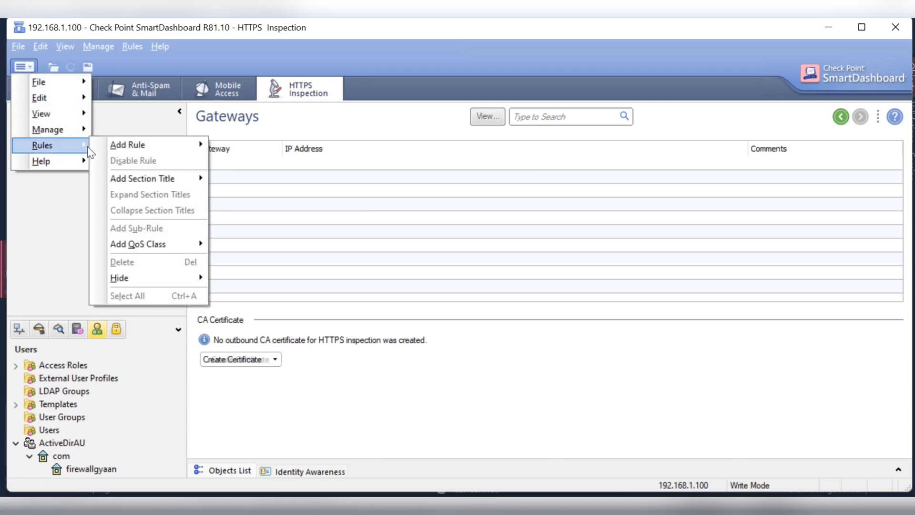
mouse_move(74, 119)
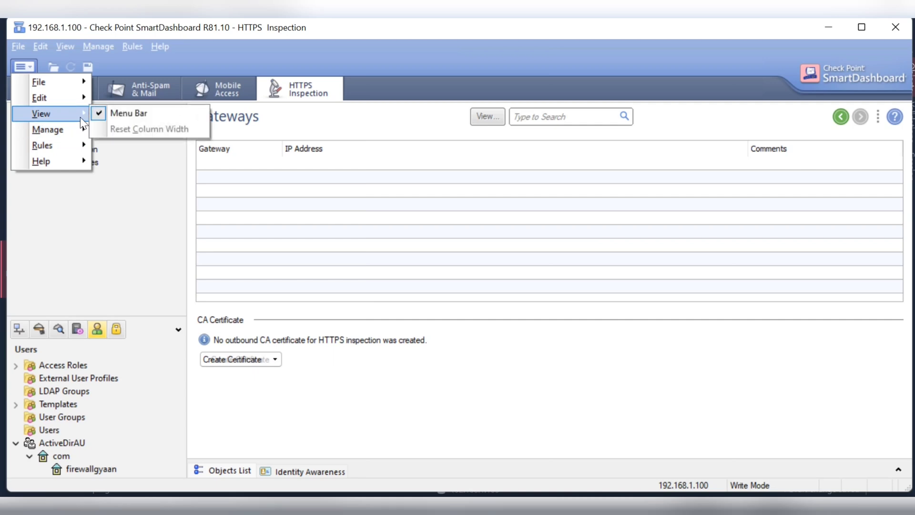
click(136, 118)
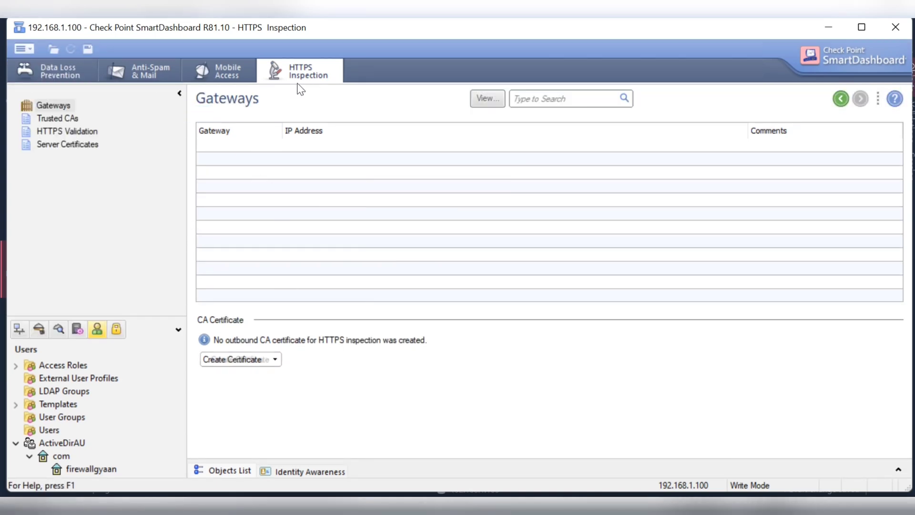
click(46, 121)
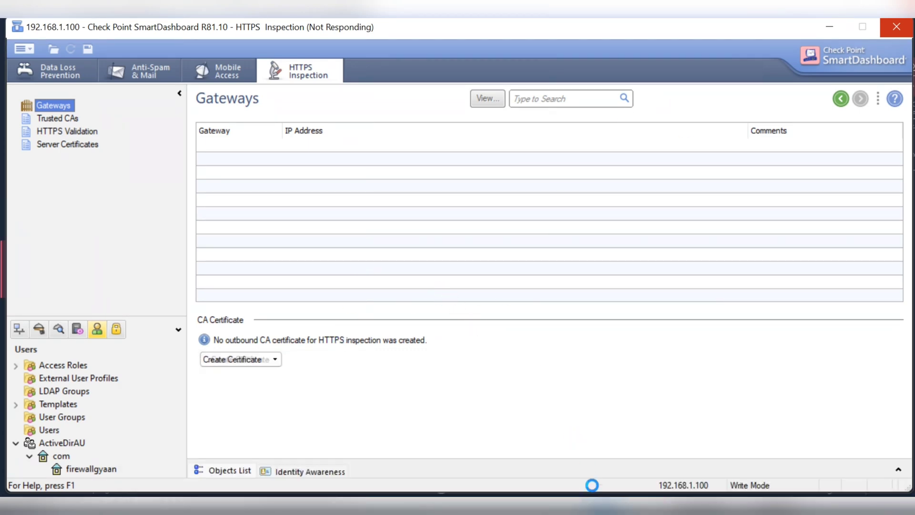
mouse_move(603, 507)
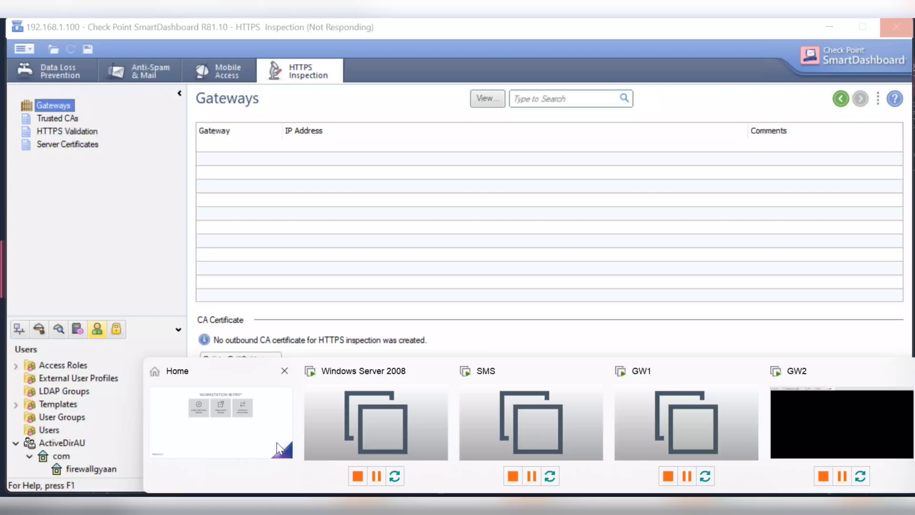
- Switch to the Windows Server 2008 VM and send Ctrl+Alt+Del to bring up its unlock prompt
click(356, 429)
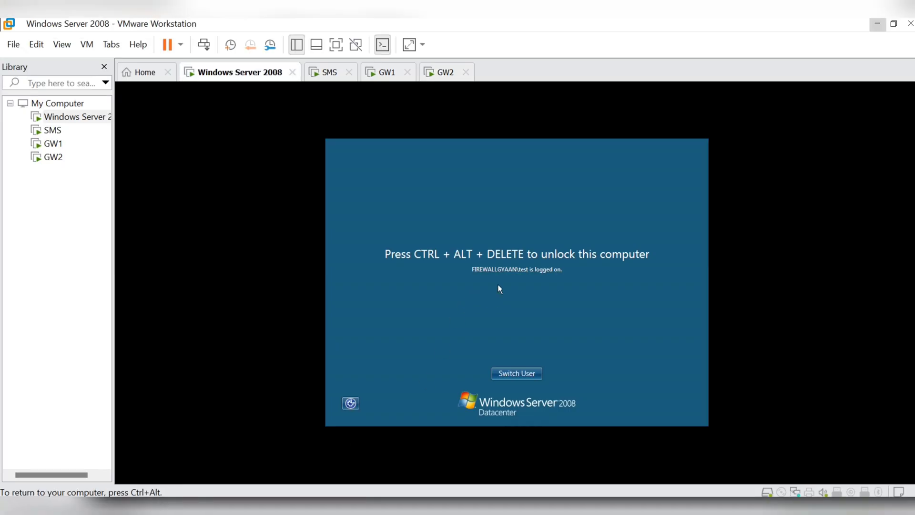
click(62, 44)
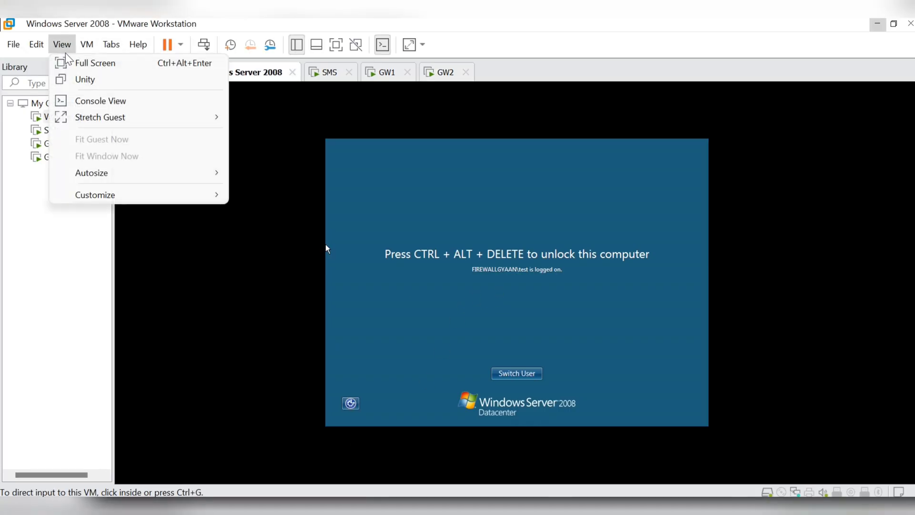
mouse_move(110, 44)
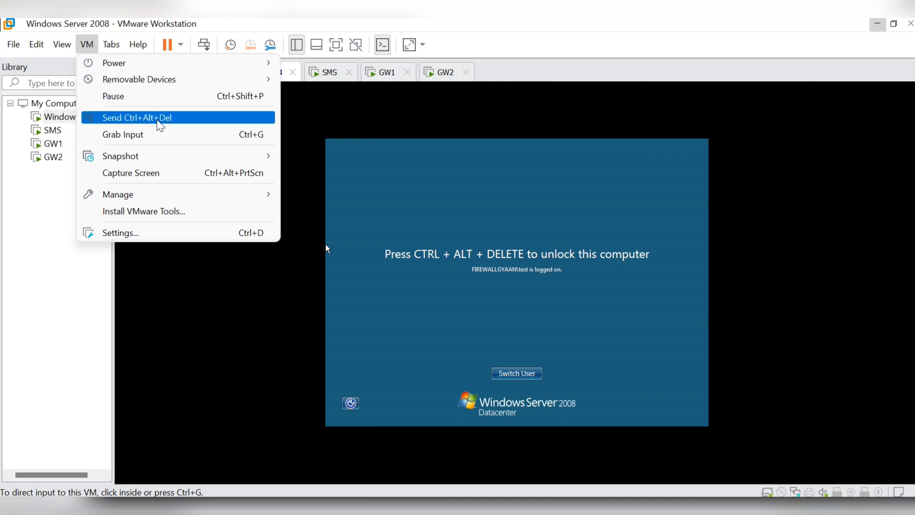
click(138, 117)
- Enter the account password to unlock the VM, retrying after the first attempt is rejected
click(511, 332)
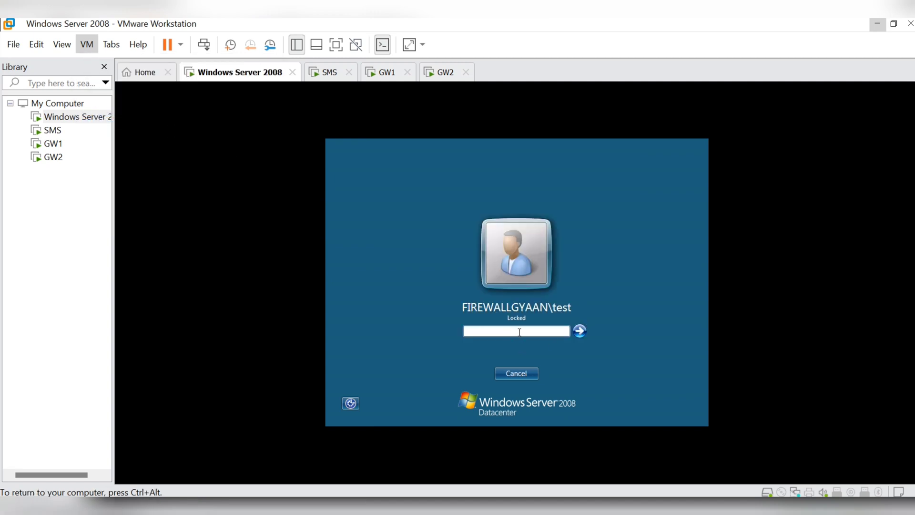
key(ctrl+alt)
click(561, 398)
key(Return)
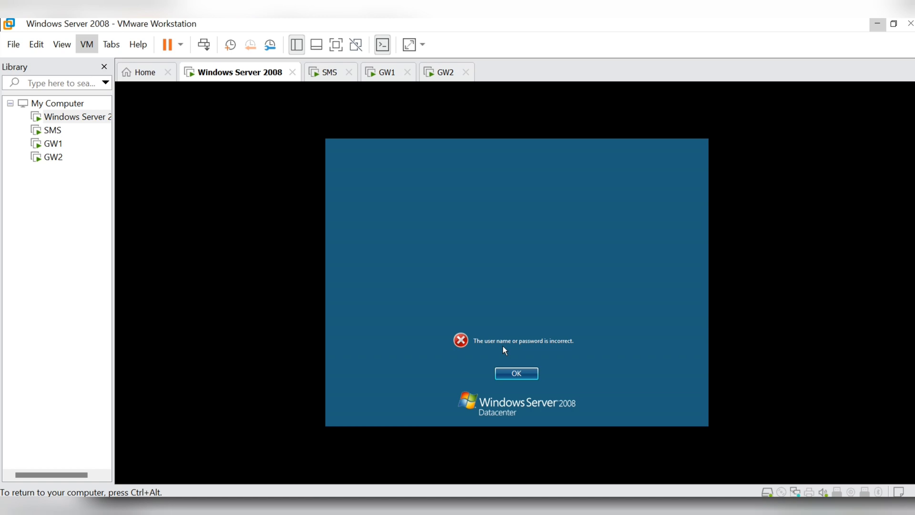
click(515, 374)
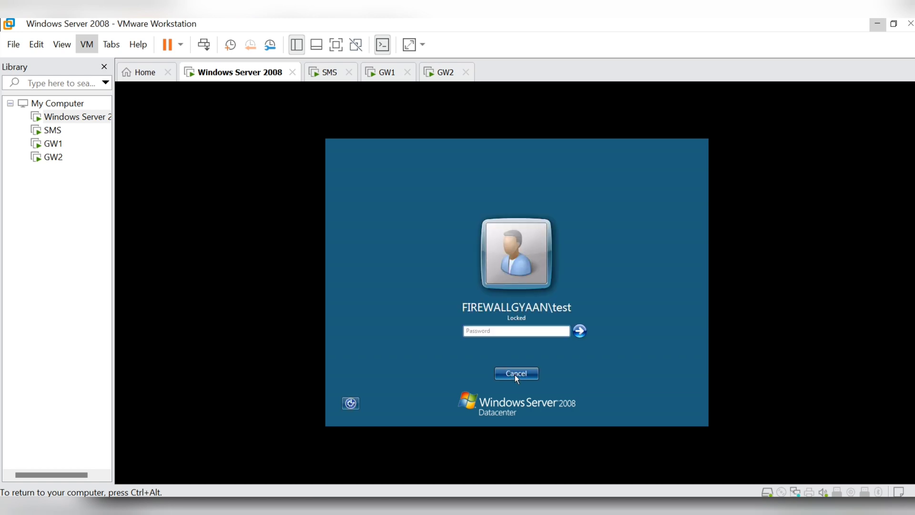
key(Return)
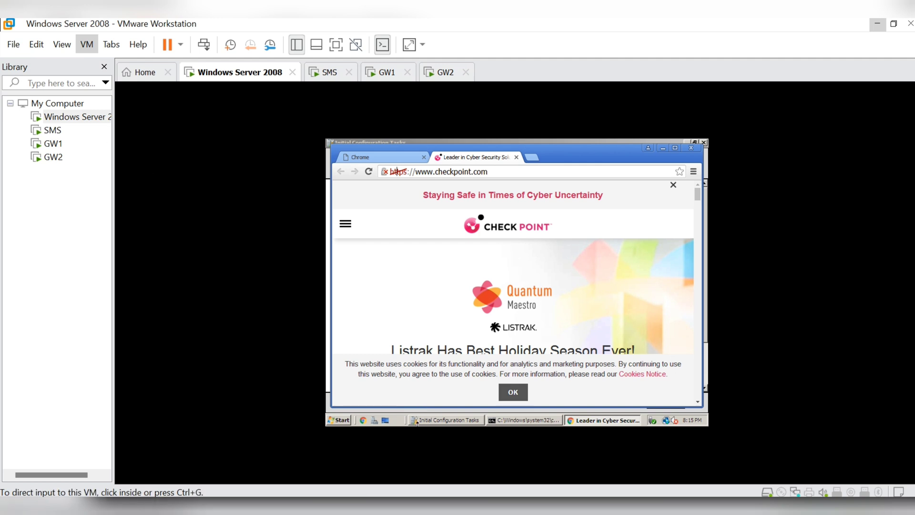
- Scroll through the Trusted CAs list, then show the HTTPS Inspection Gateways page
click(588, 478)
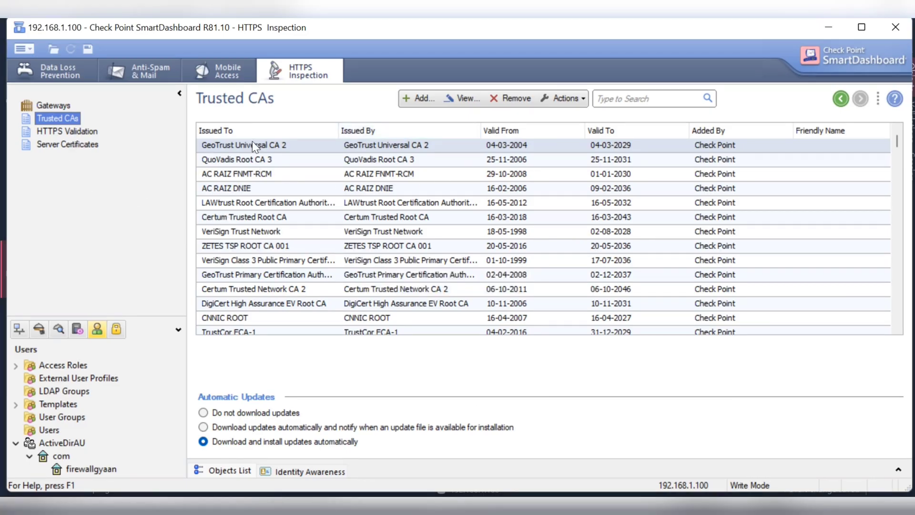
scroll(733, 161, down, 15)
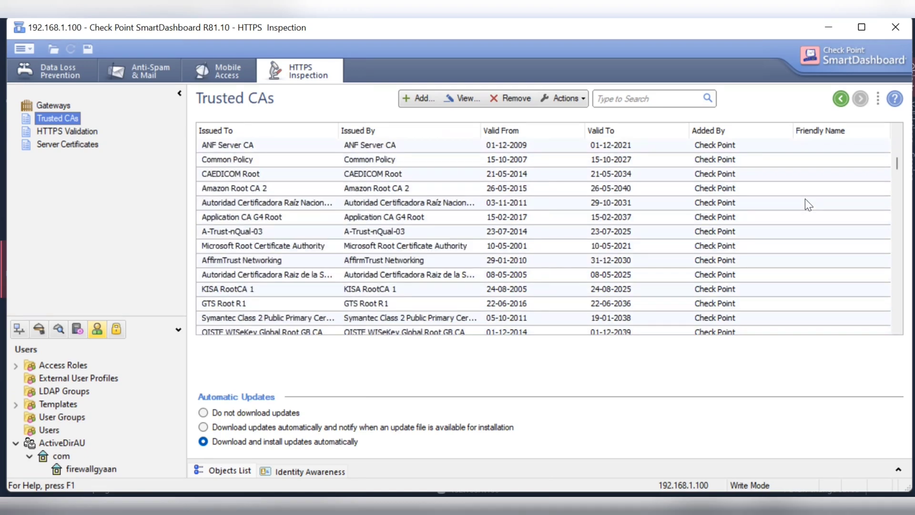
scroll(828, 210, up, 8)
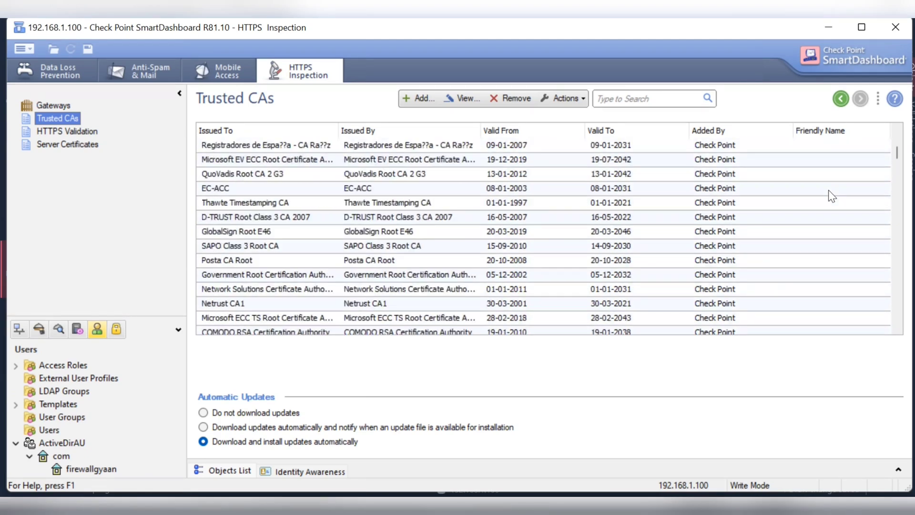
scroll(830, 191, up, 5)
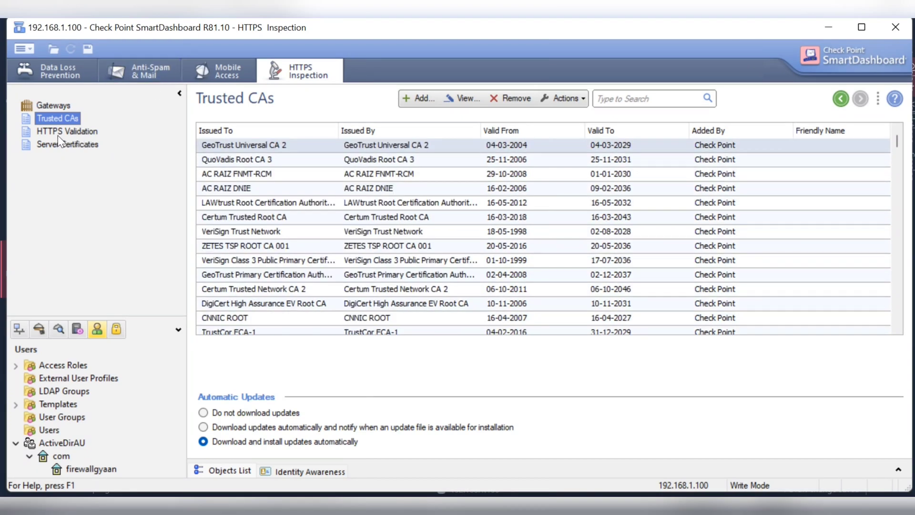
click(53, 105)
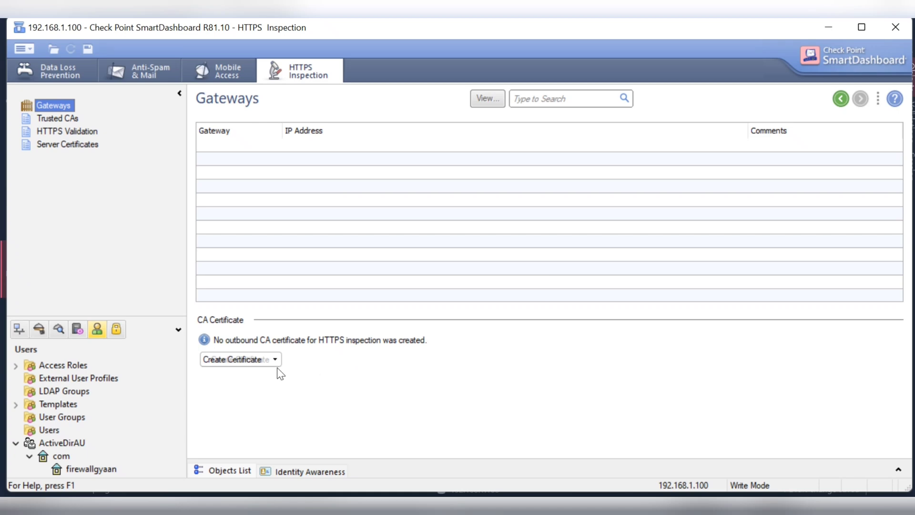
click(273, 364)
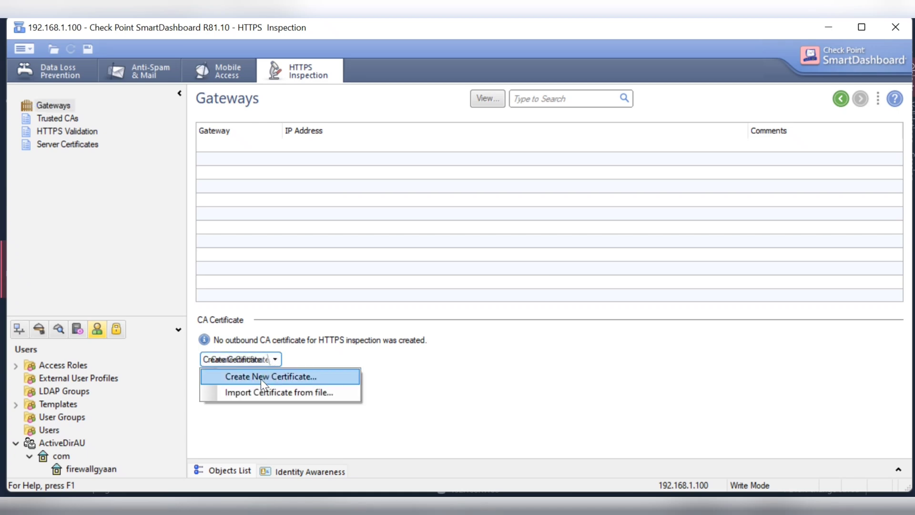
click(261, 378)
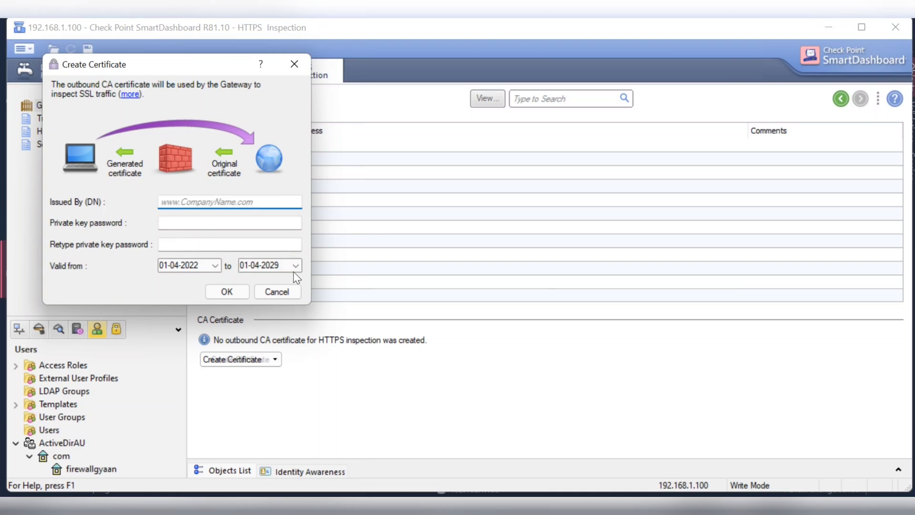
text(www.f)
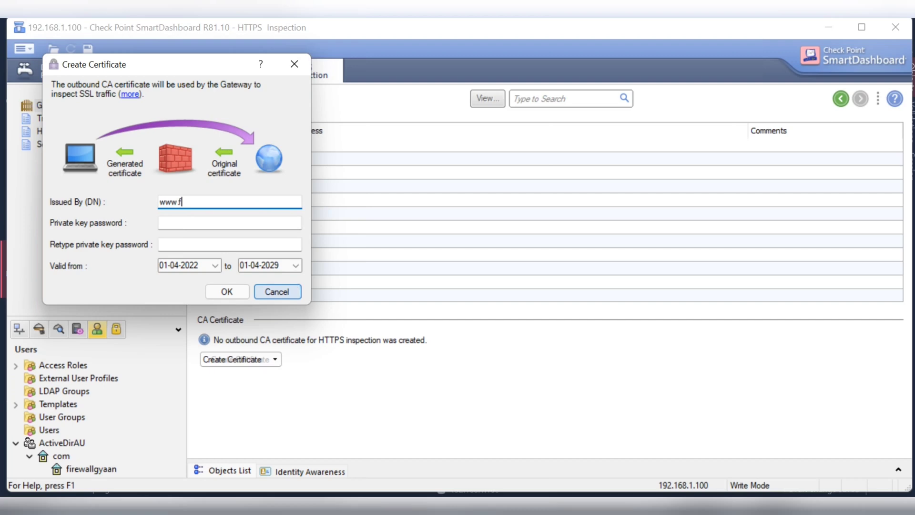
text(irewallgyaan.com)
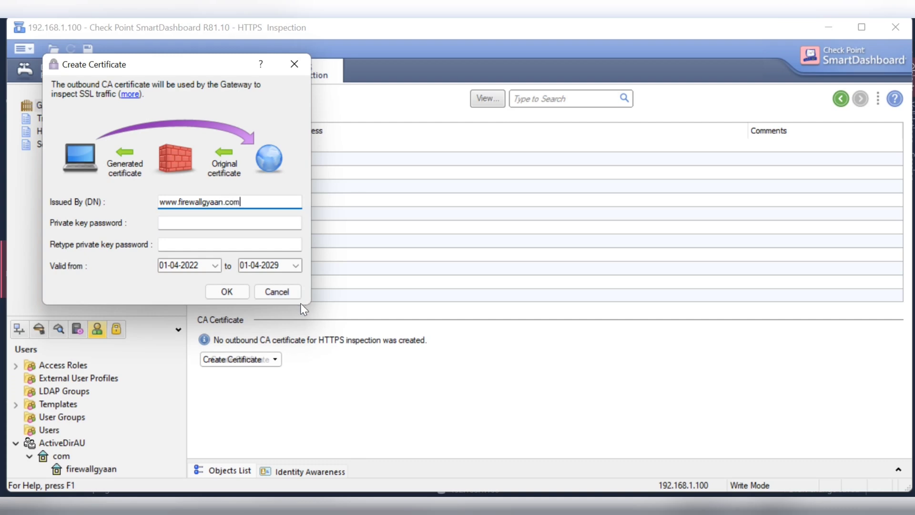
click(243, 226)
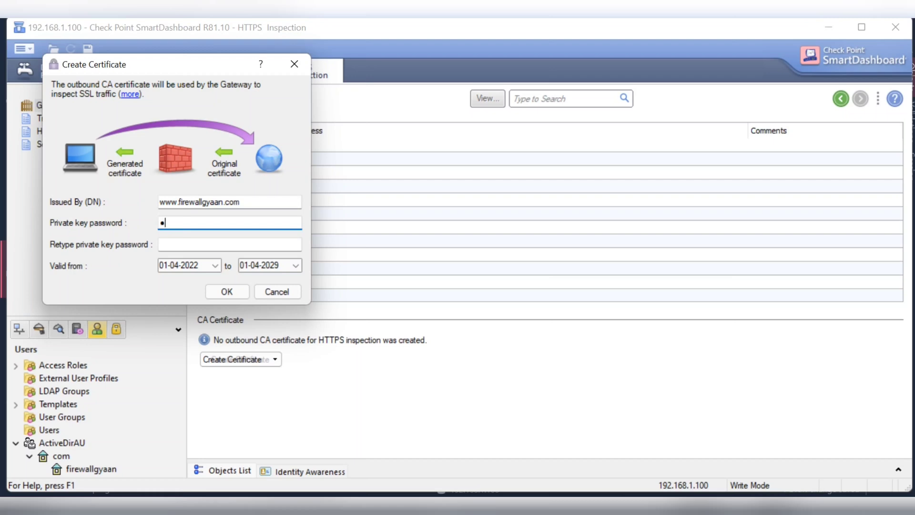
click(230, 244)
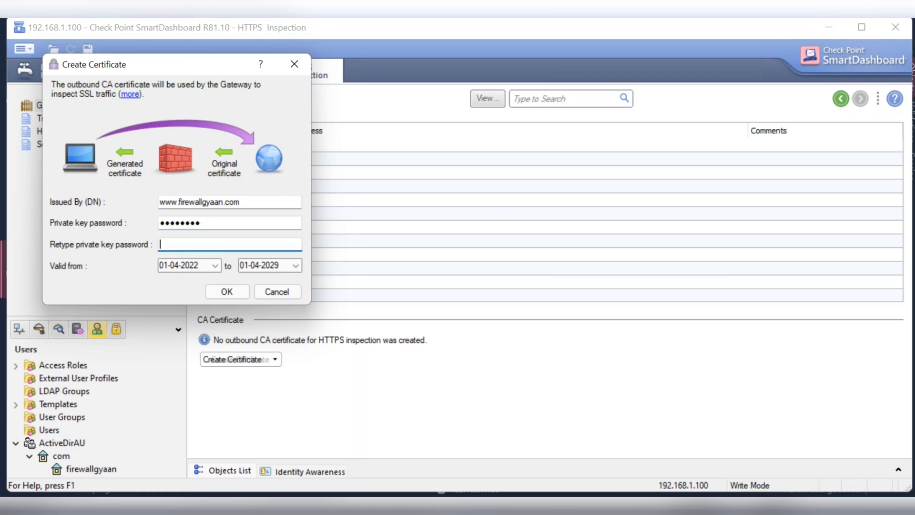
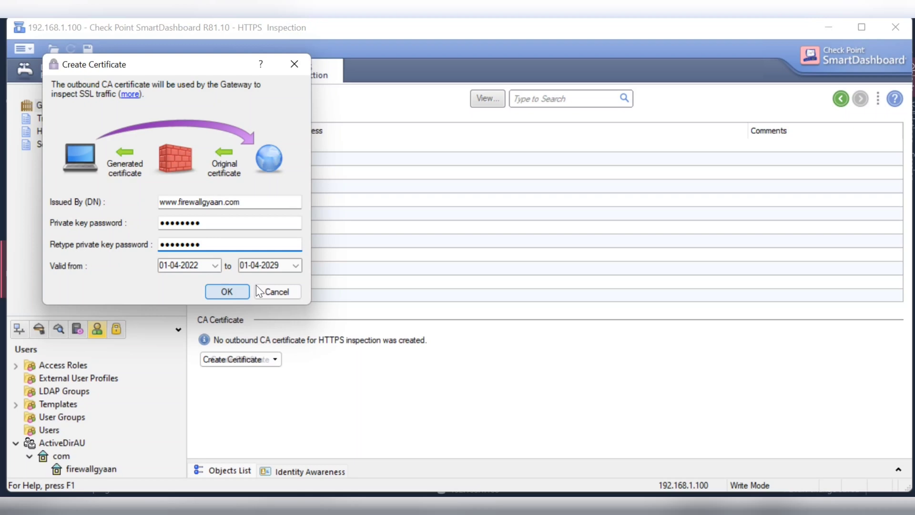
click(227, 292)
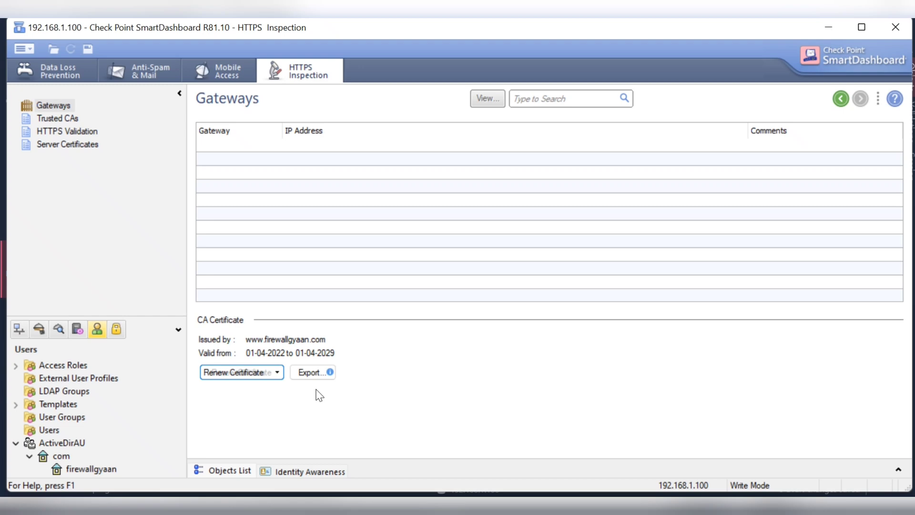
- Save the exported CA certificate as cert101 in the Desktop's lic folder
mouse_move(314, 375)
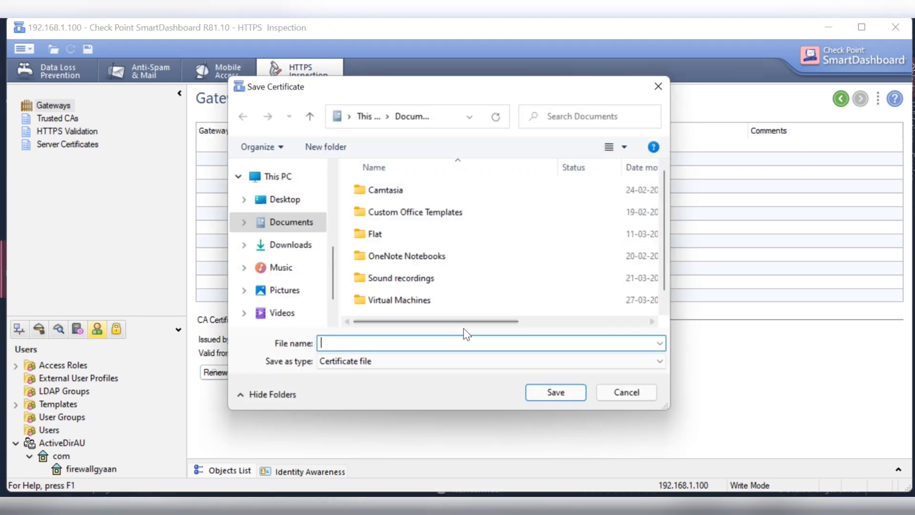
click(295, 204)
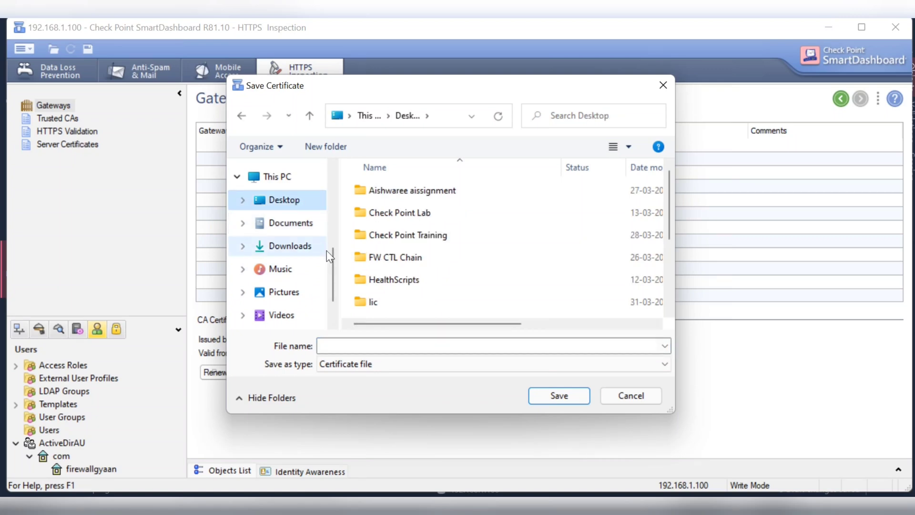
click(377, 301)
double_click(376, 302)
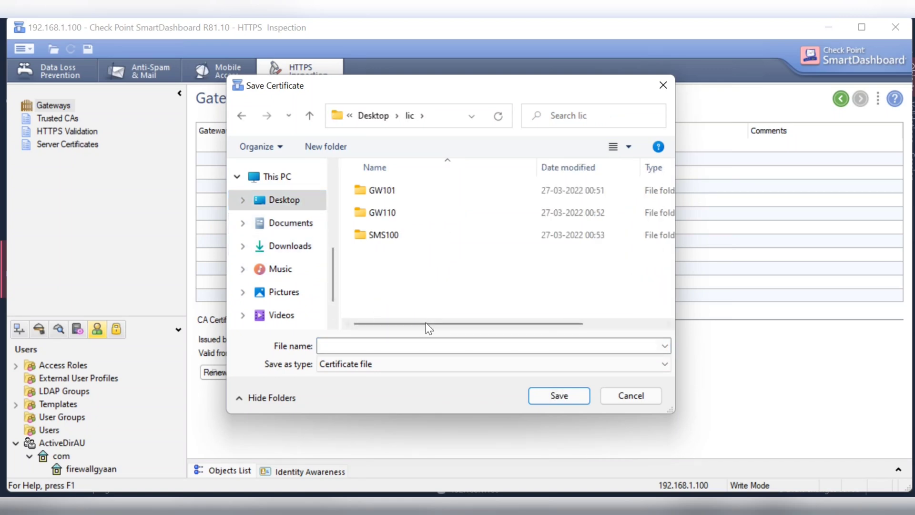
click(376, 347)
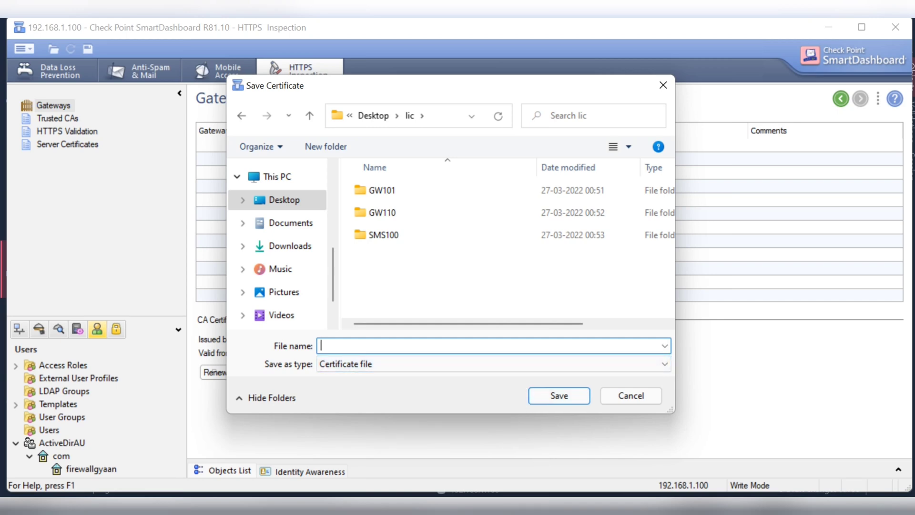
text(cert101)
click(557, 397)
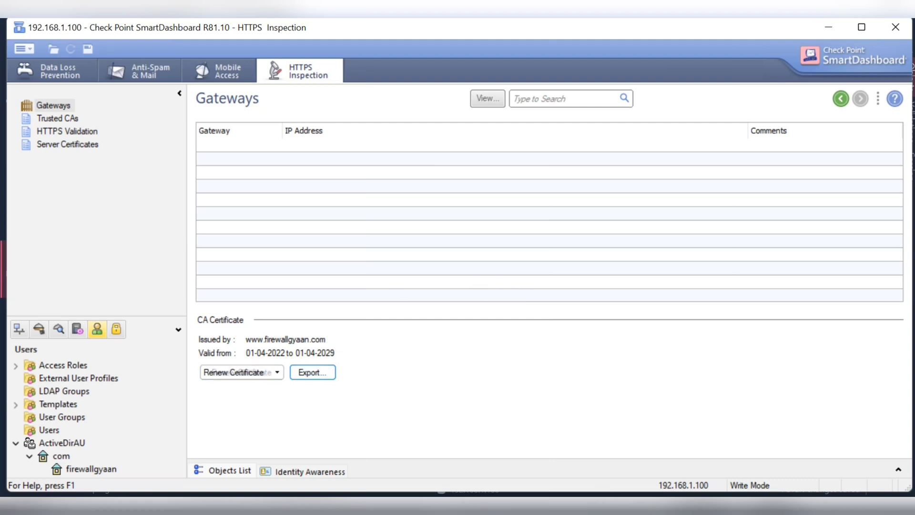
- Minimize Chrome, cmd and Initial Configuration Tasks in the VM, then VMware, SmartDashboard and SmartConsole
click(408, 445)
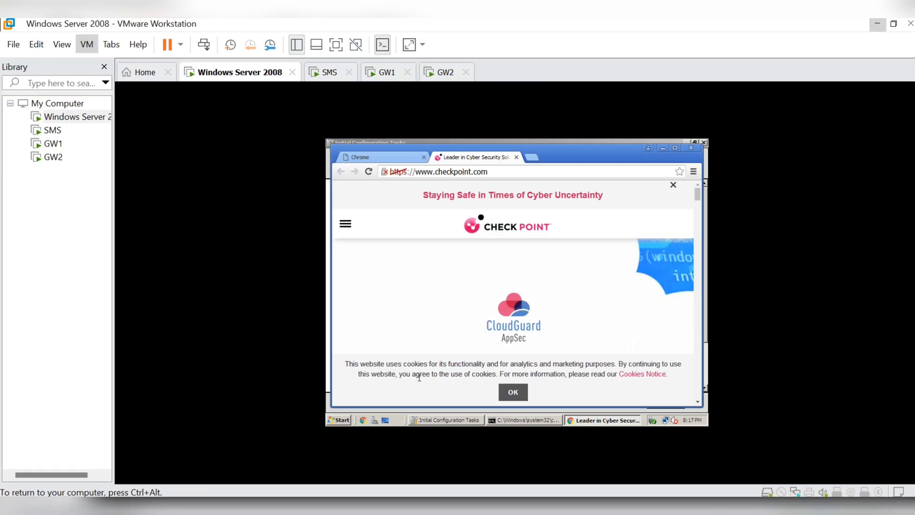
click(663, 149)
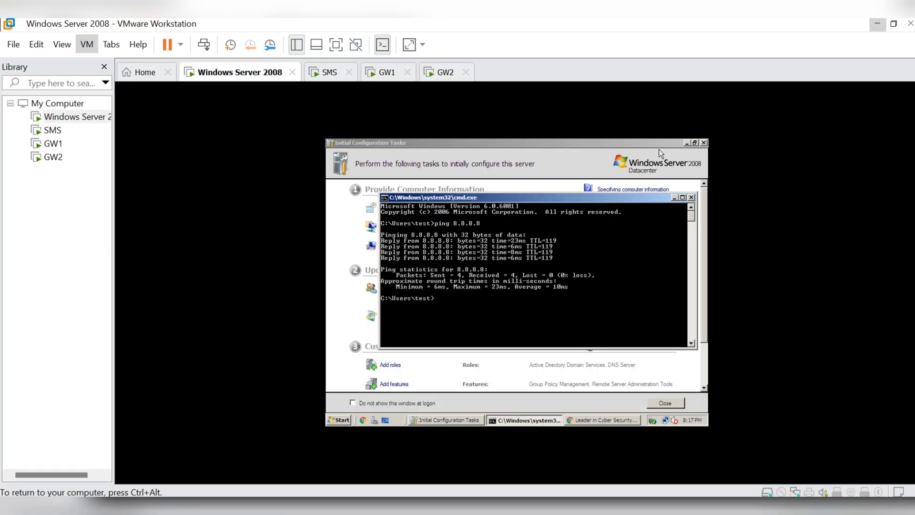
click(674, 197)
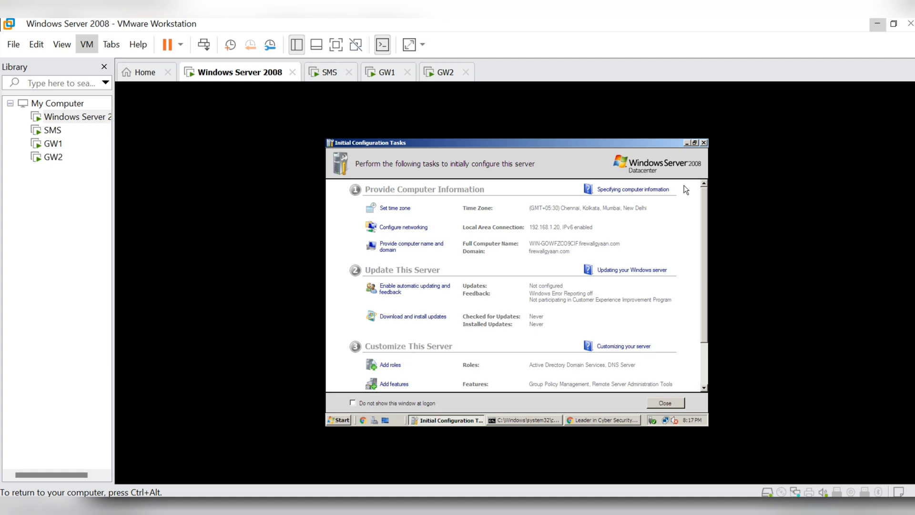
click(686, 143)
key(ctrl+alt)
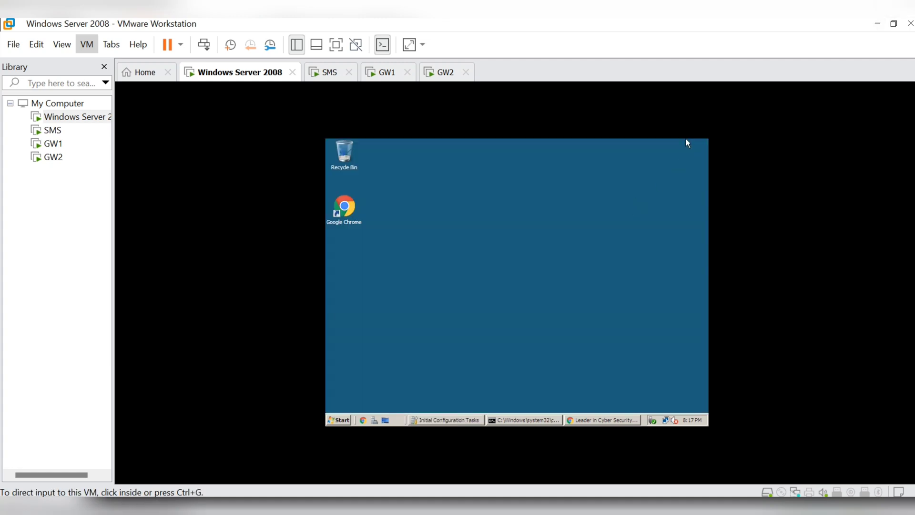
click(877, 23)
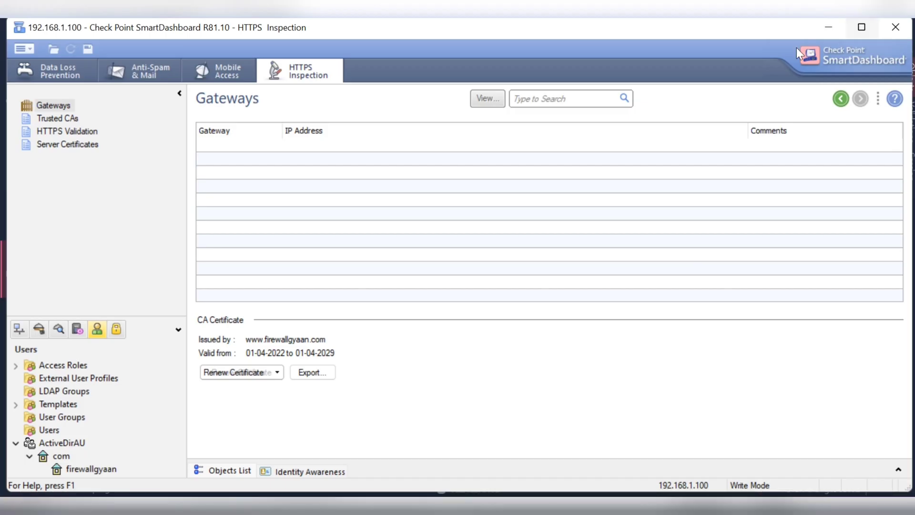
click(814, 35)
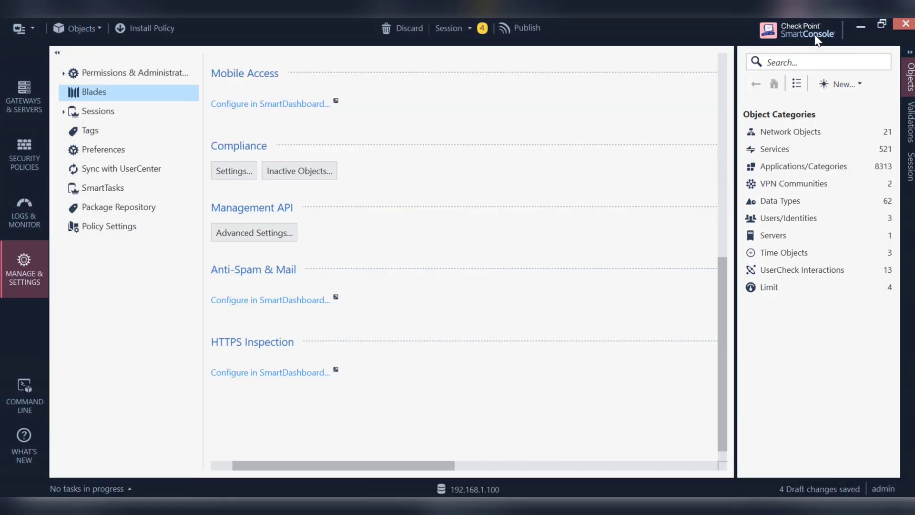
click(854, 26)
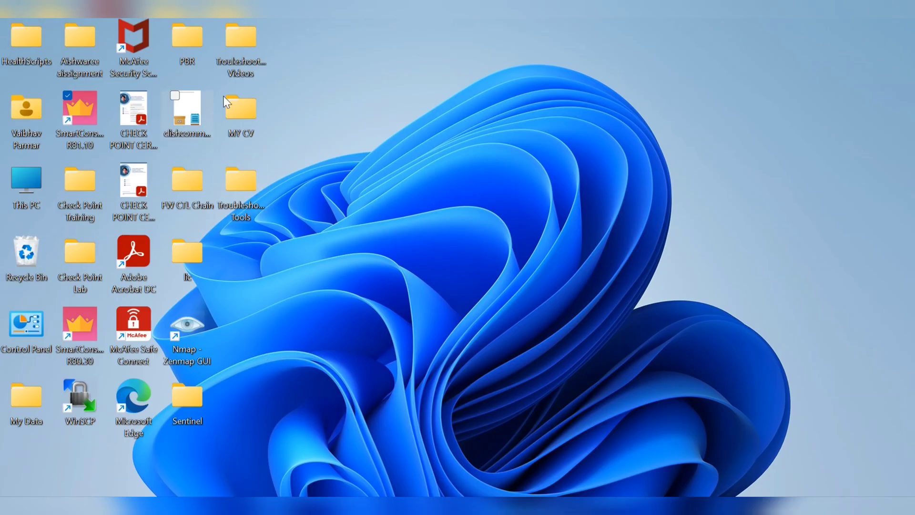
- Open the lic folder from the desktop and copy the cert101 certificate file
click(245, 110)
key(l)
double_click(196, 259)
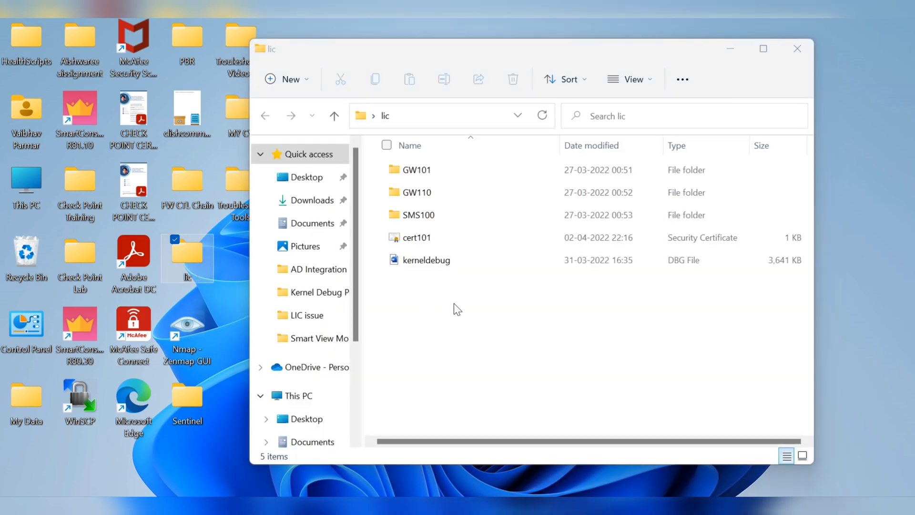
right_click(422, 238)
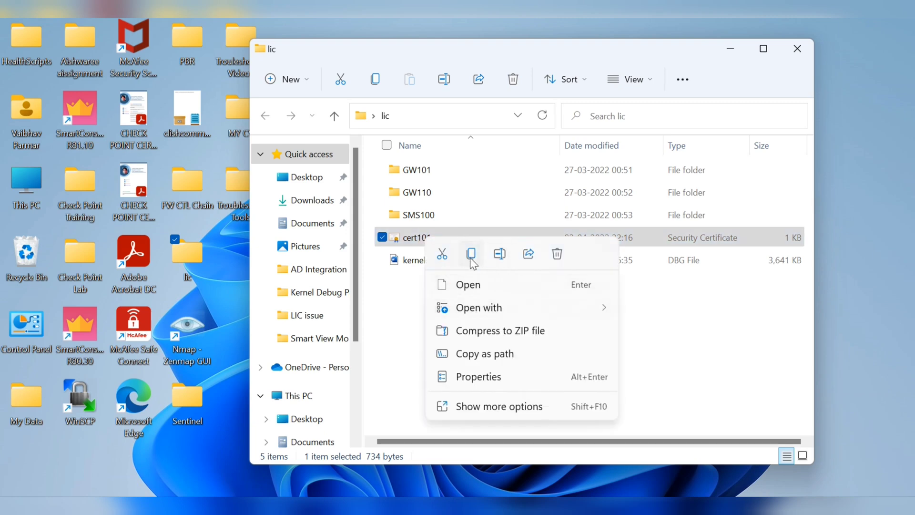
click(471, 257)
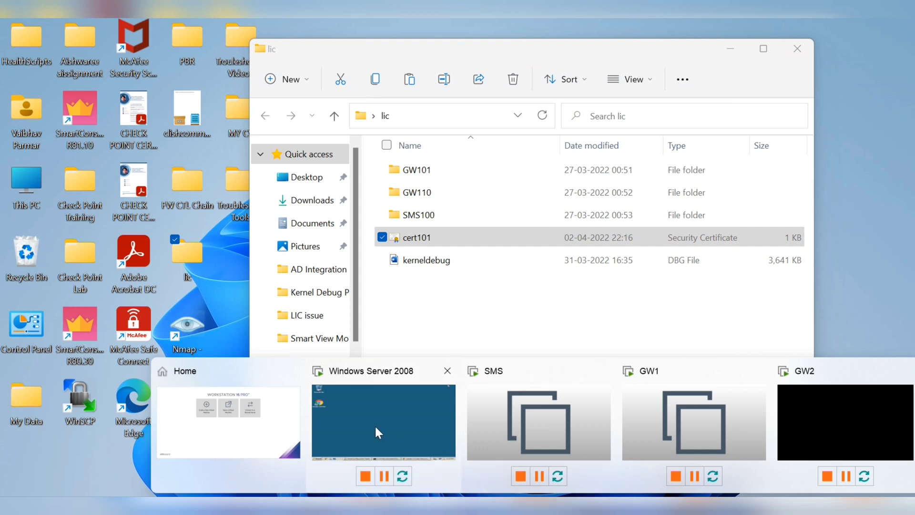
- In the VM, open and close the Computer window, then right-click Computer in the Start menu
click(375, 424)
right_click(381, 225)
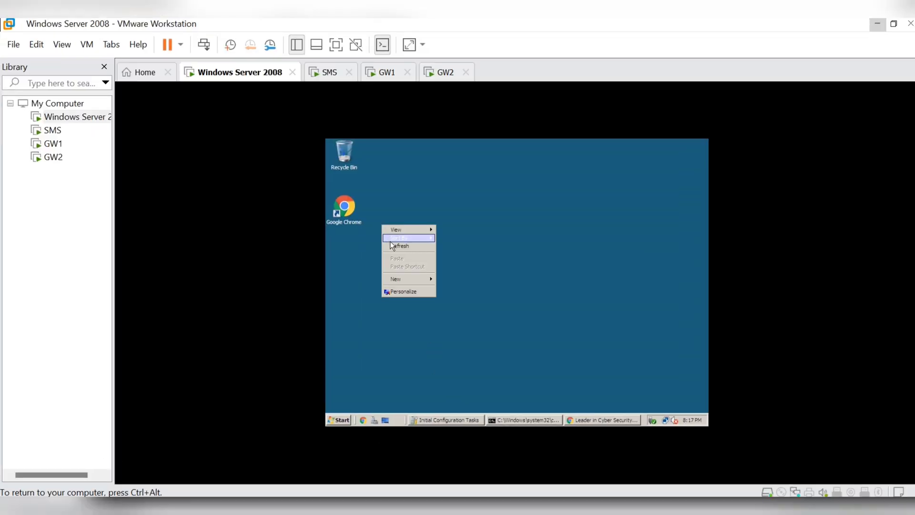
click(534, 251)
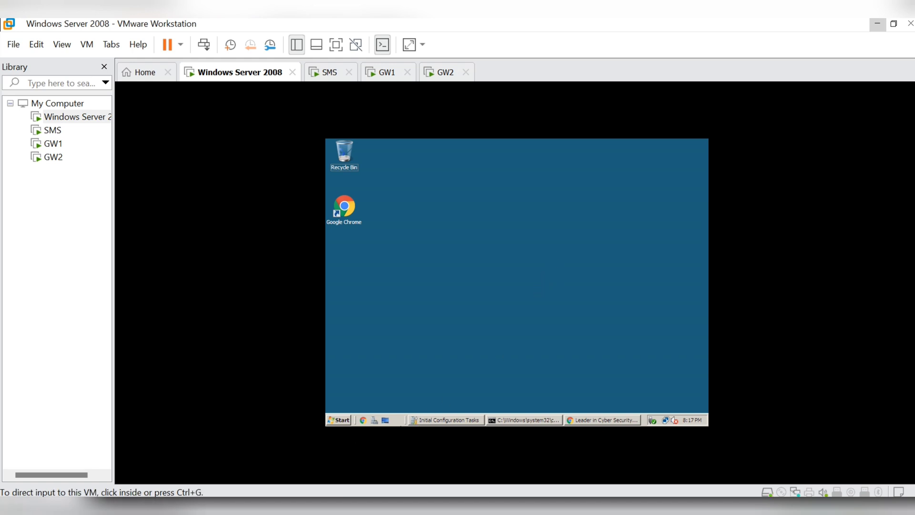
click(339, 421)
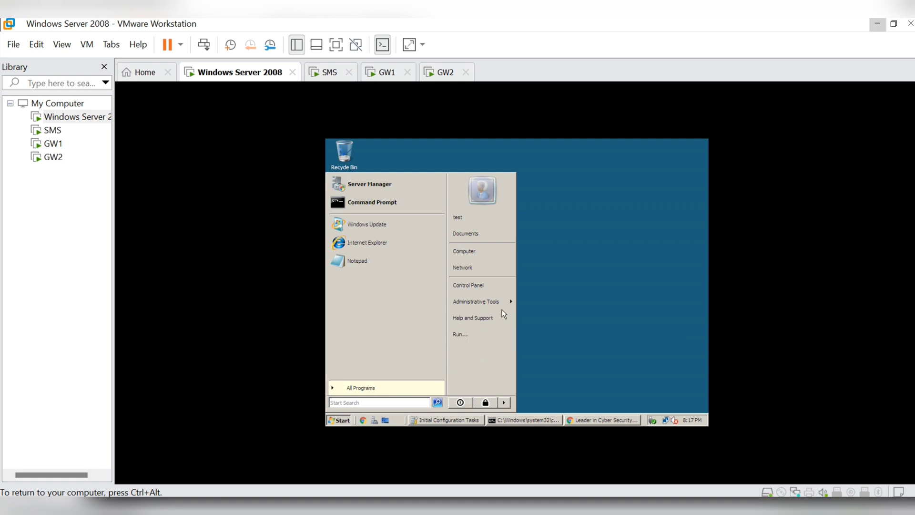
click(544, 248)
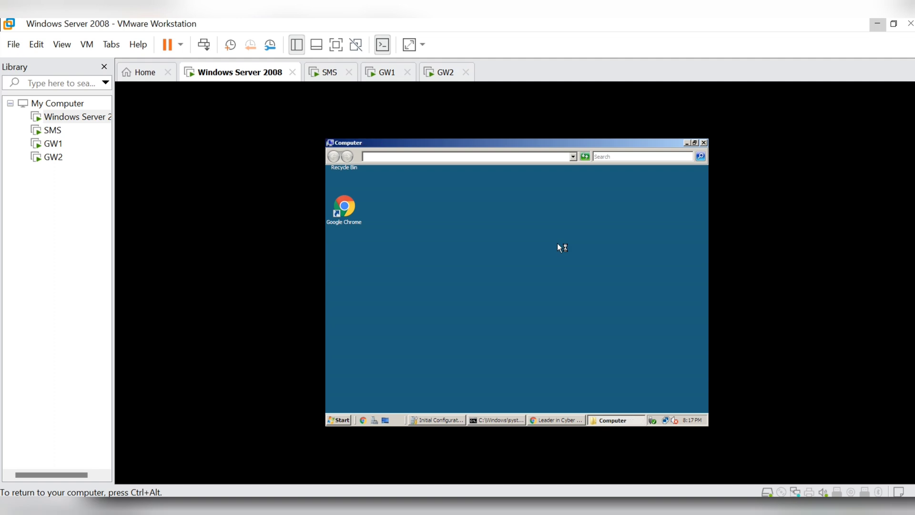
click(704, 142)
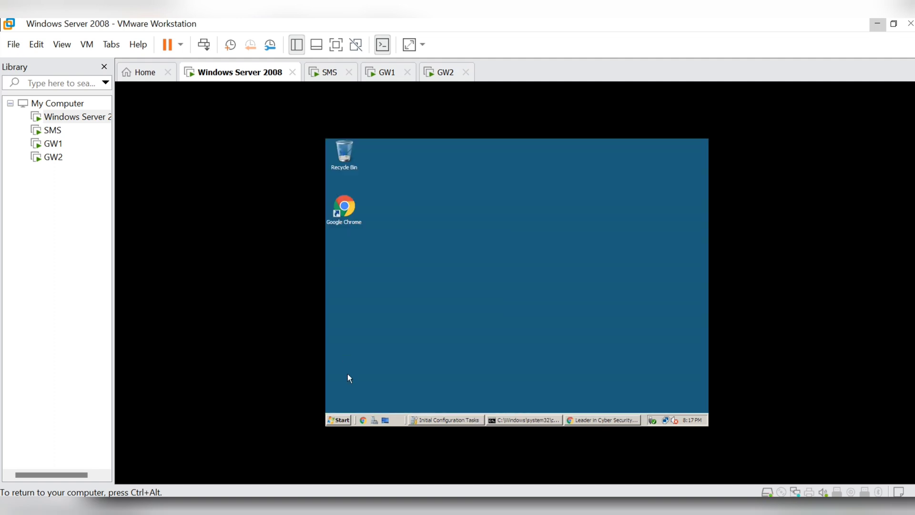
click(343, 418)
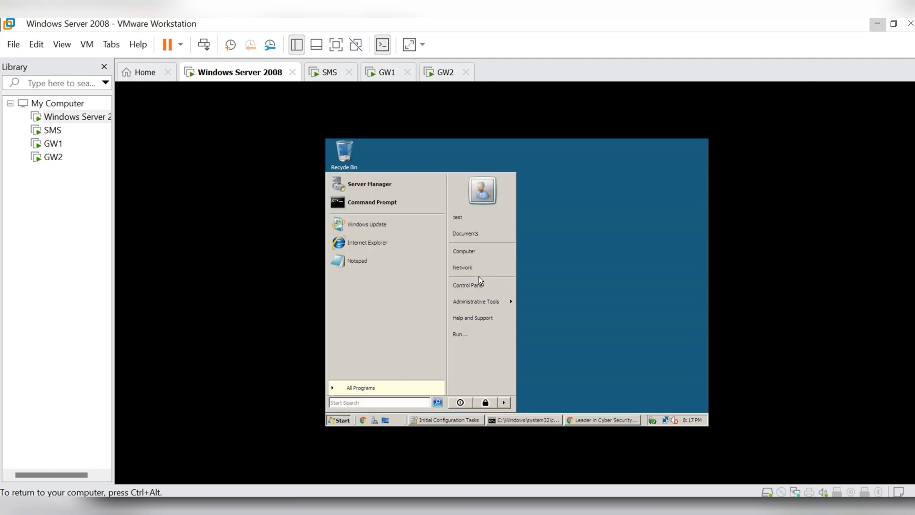
right_click(479, 249)
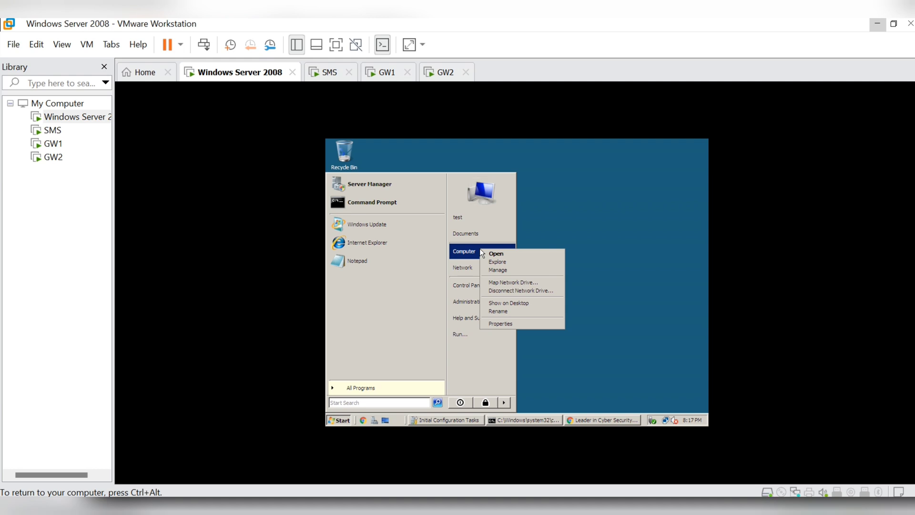
- In System Properties' Remote settings, allow Remote Desktop connections from computers running any version
click(501, 323)
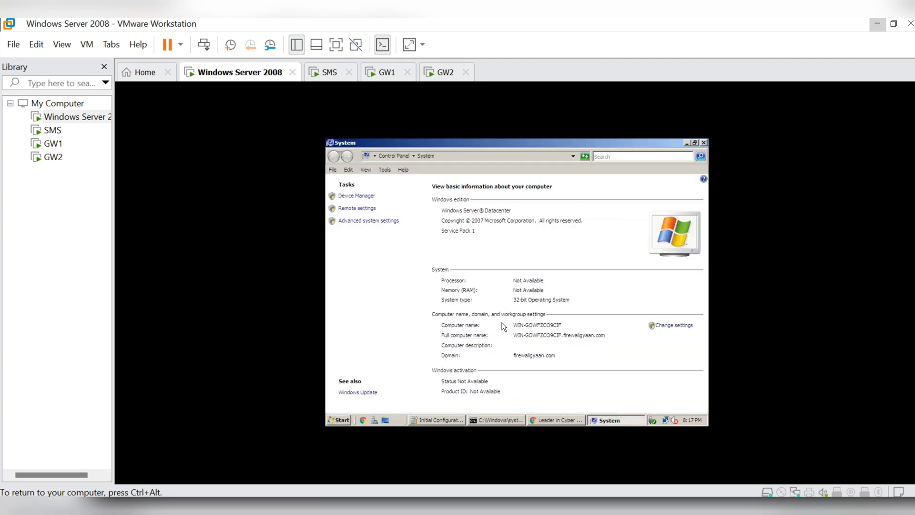
click(357, 210)
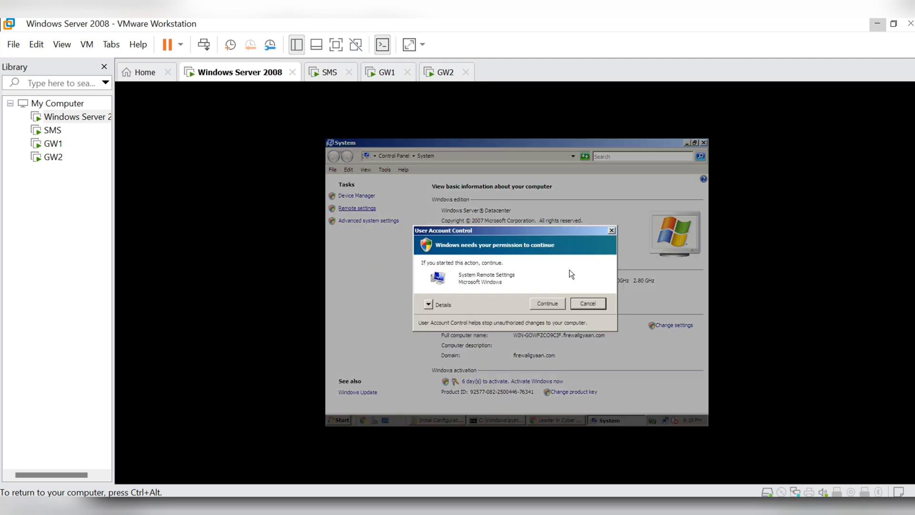
click(544, 306)
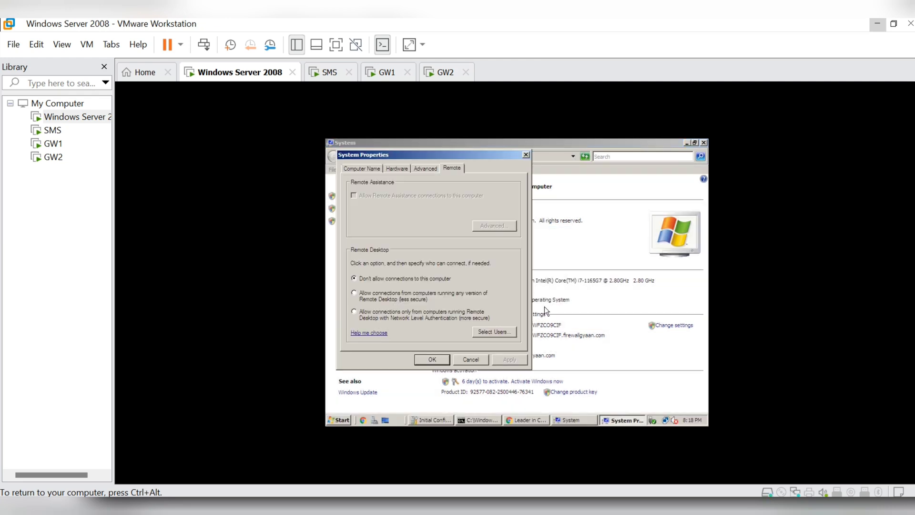
click(395, 293)
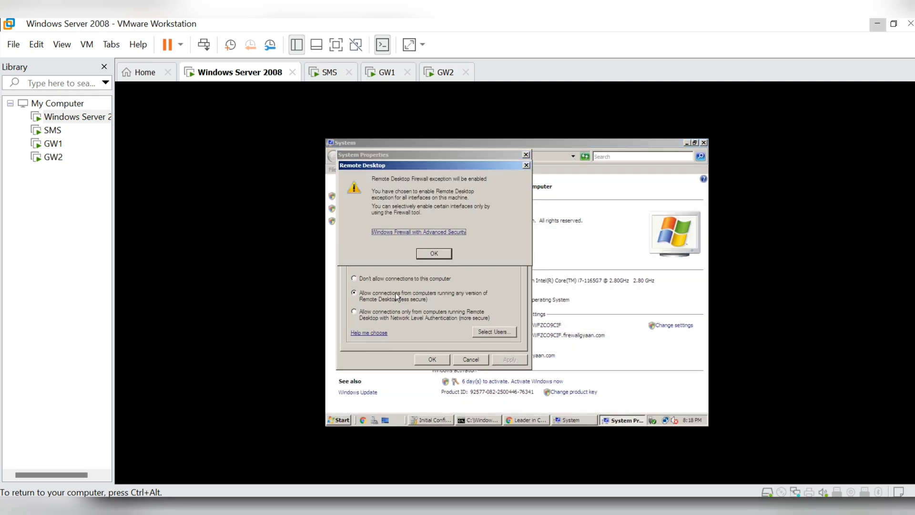
click(441, 256)
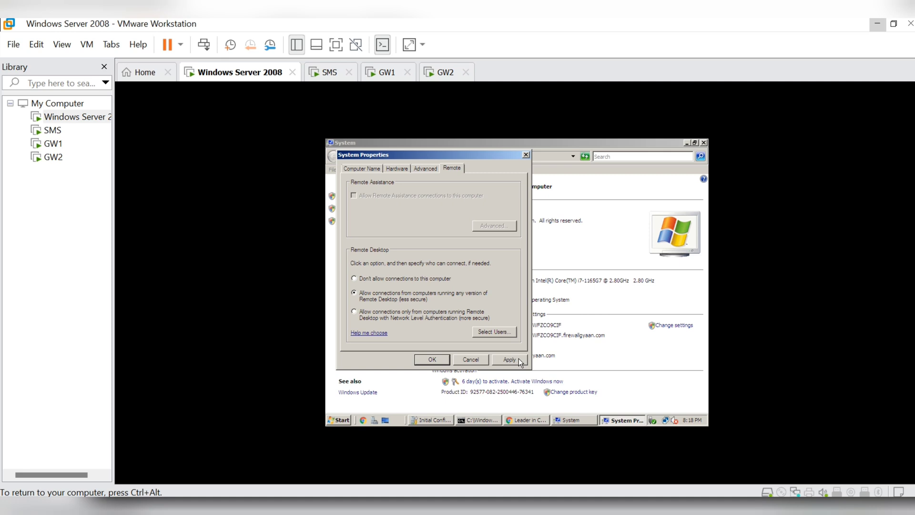
click(427, 359)
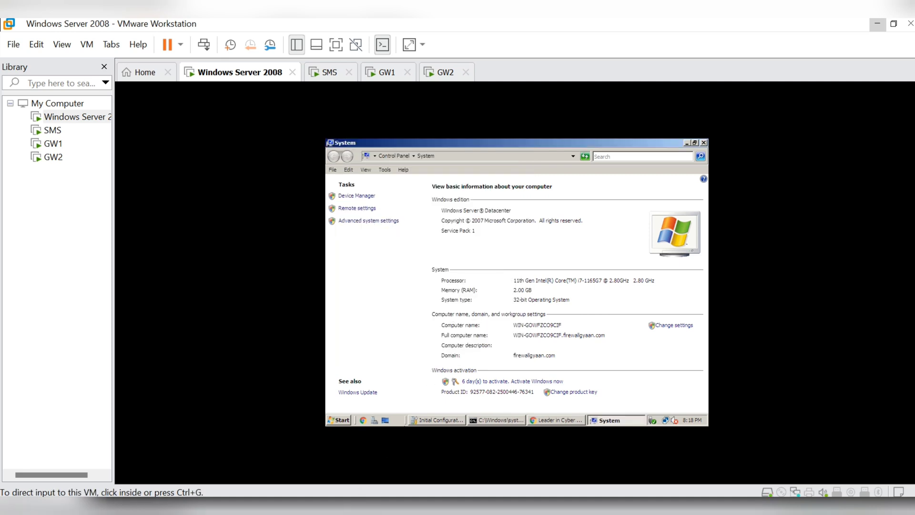
- Launch Remote Desktop Connection via mstsc and connect to 192.168.1.20
mouse_move(317, 514)
key(super+s)
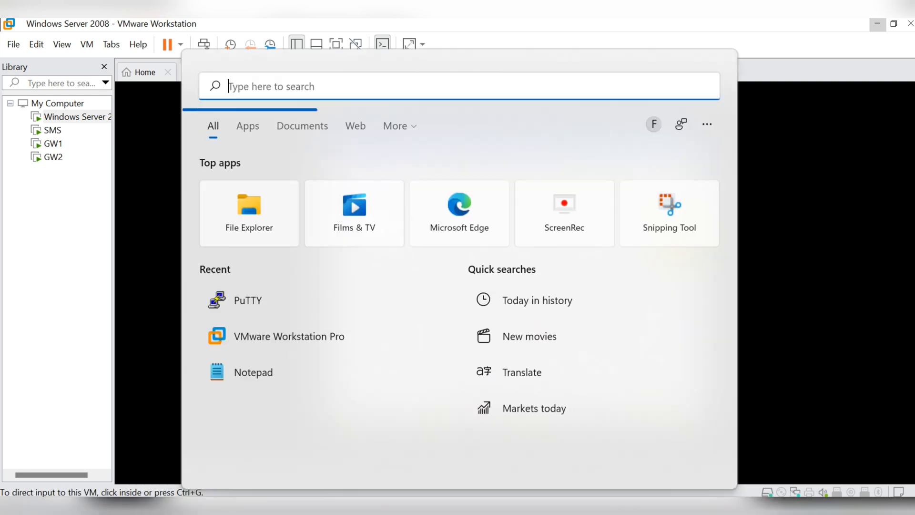
text(mstsc)
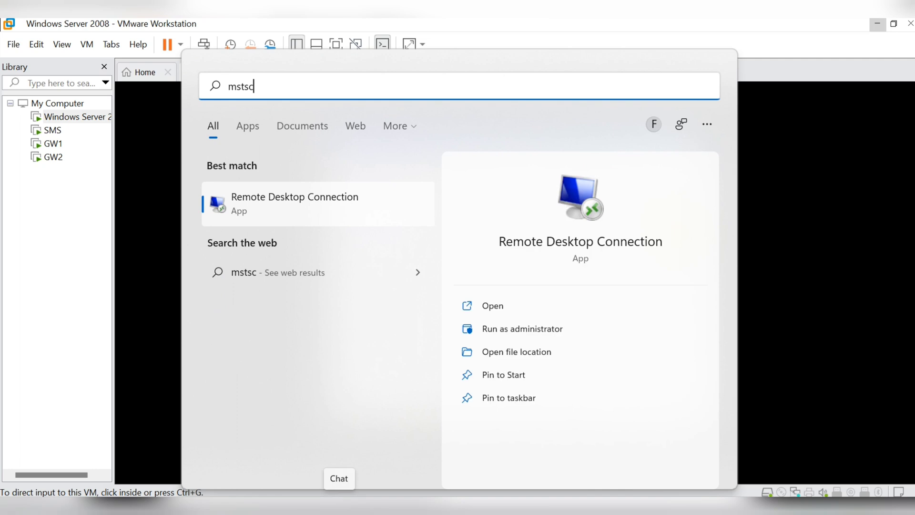
click(320, 191)
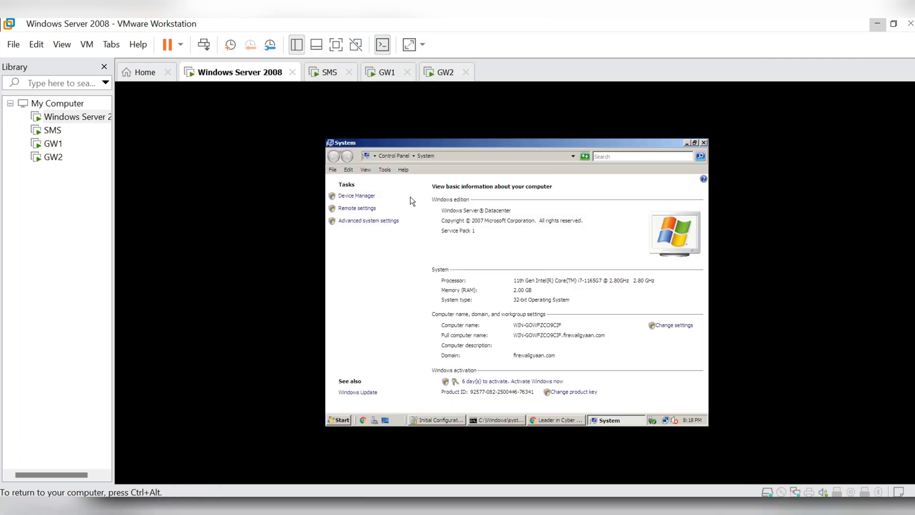
key(ctrl+alt)
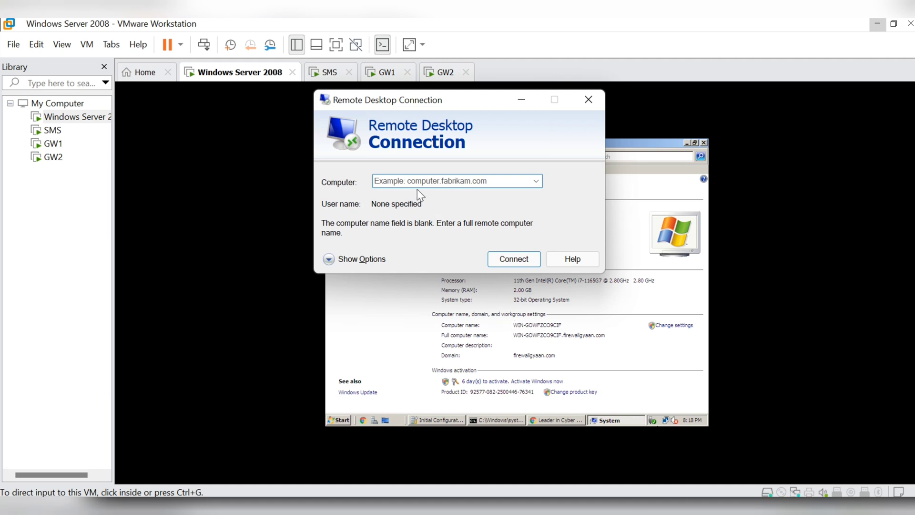
text(192.168.1.)
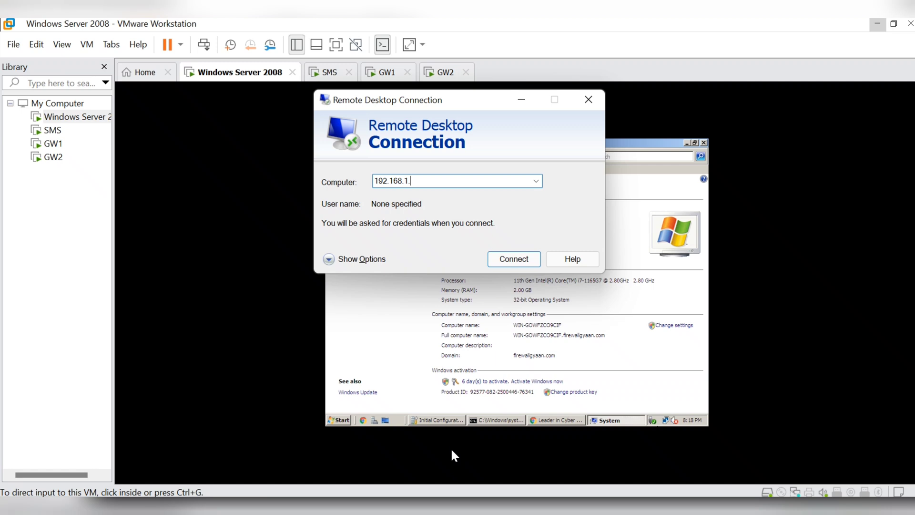
text(20)
key(Return)
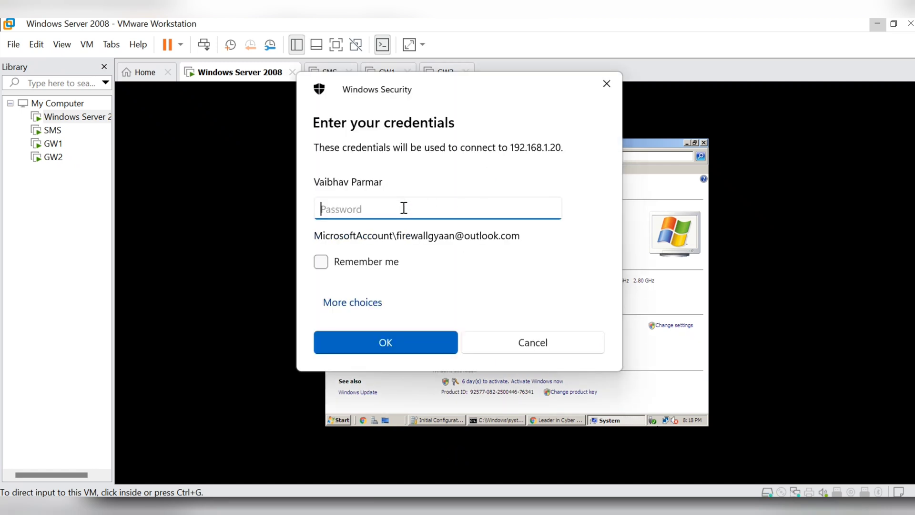
- Sign in with a different domain account, accept the certificate warning, and paste the certificate file onto the desktop
click(363, 302)
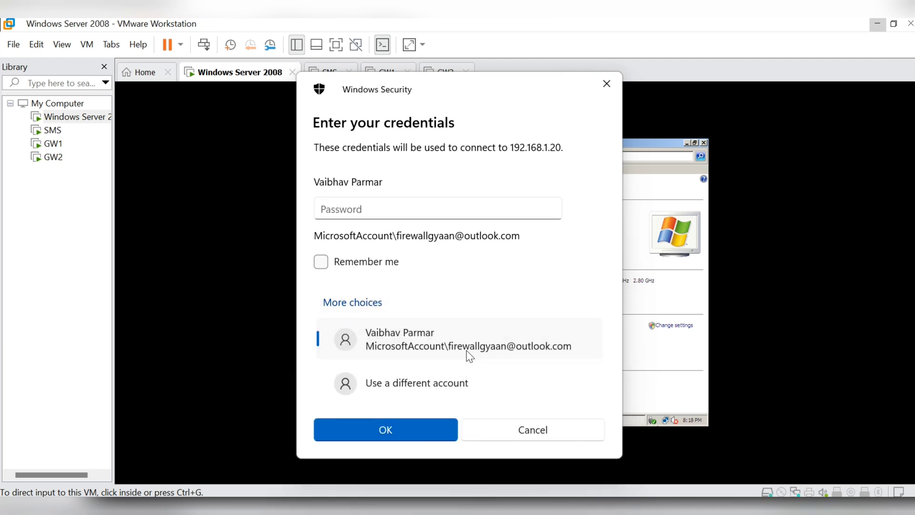
click(426, 385)
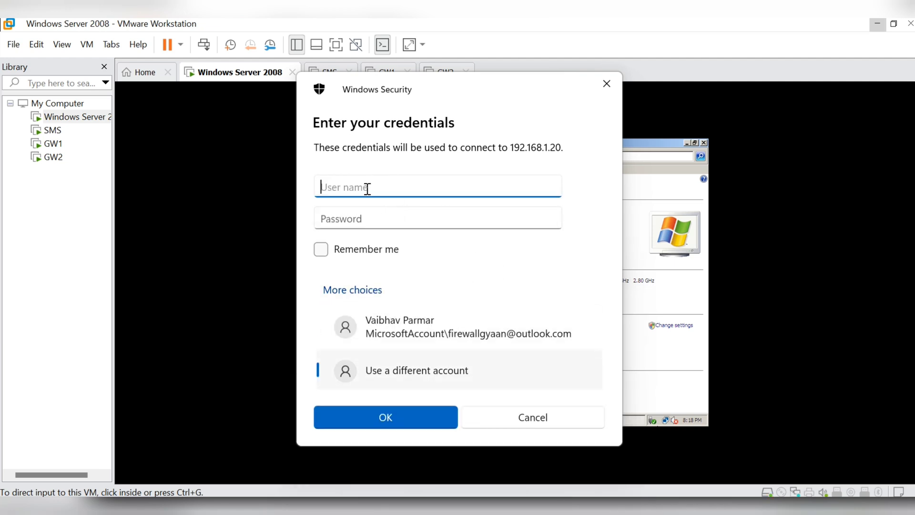
text(firewallgyaan\test)
key(Tab)
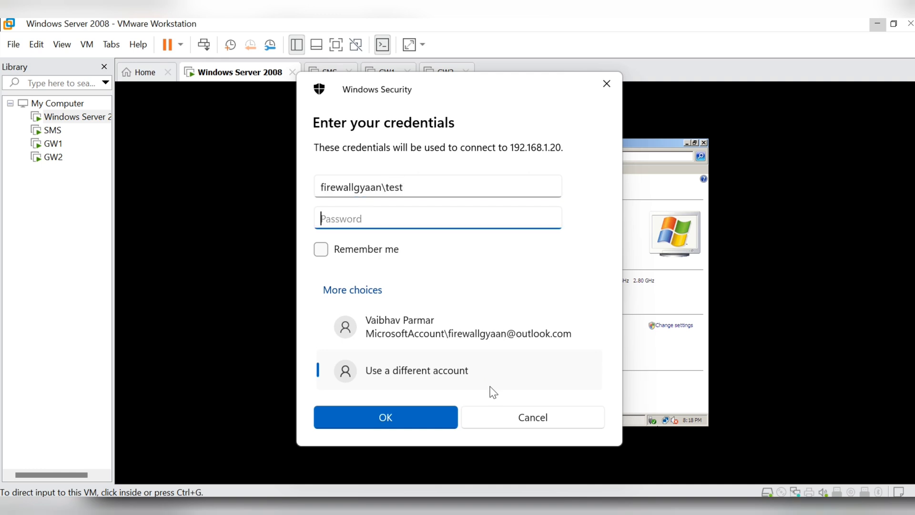
text(**********)
click(414, 415)
click(505, 335)
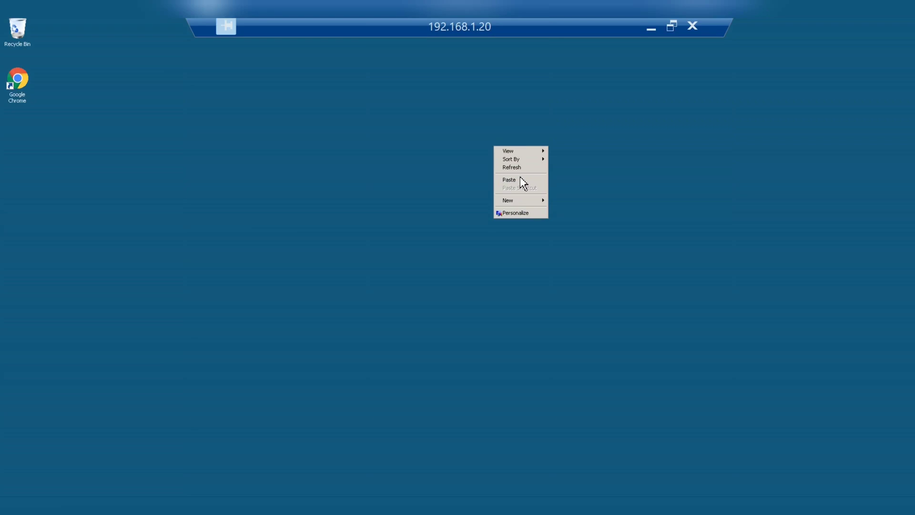
key(p)
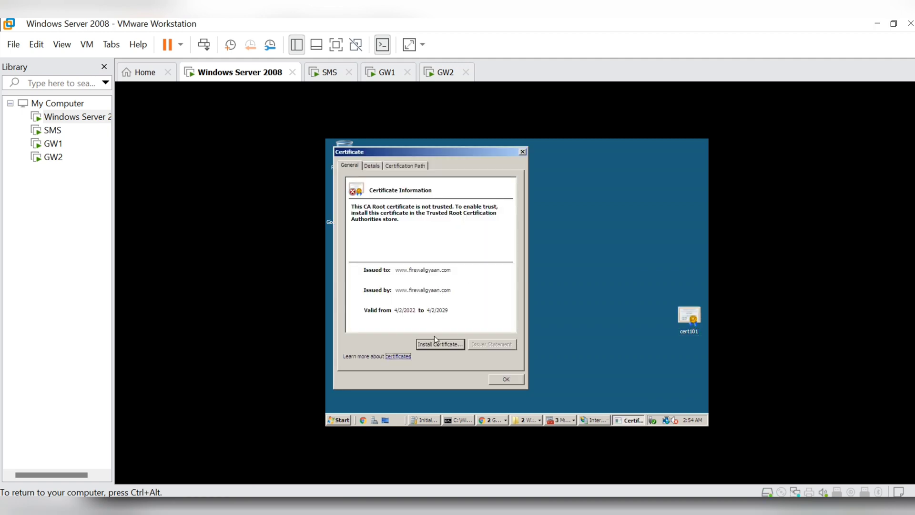
- Install cert101 through the Certificate Import Wizard with automatic store selection and confirm the success message
click(437, 344)
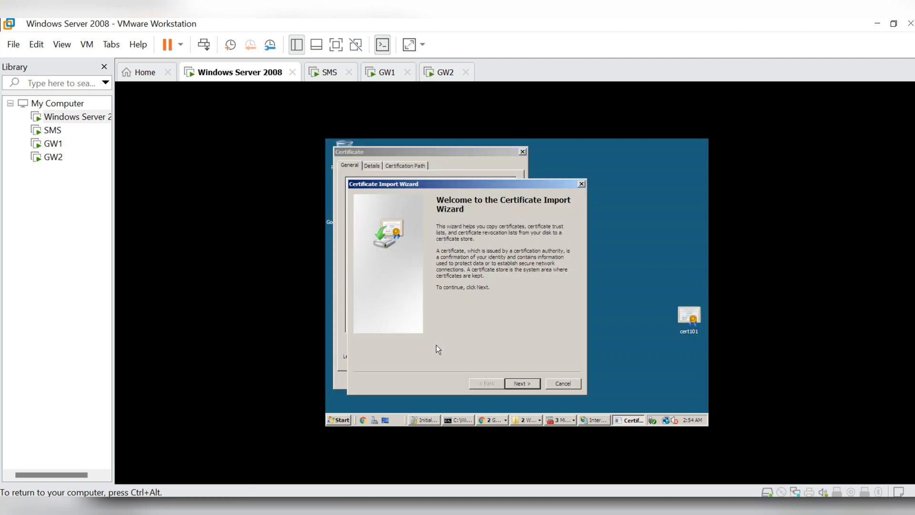
click(522, 383)
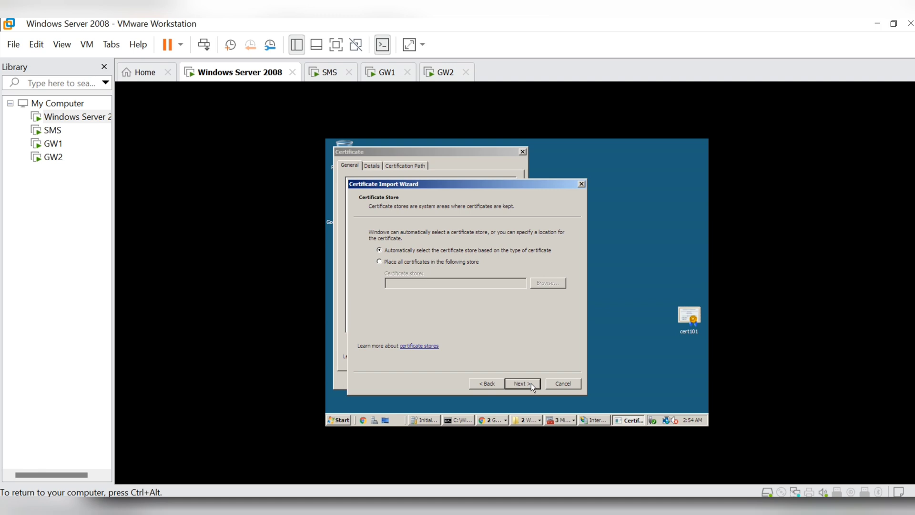
click(531, 383)
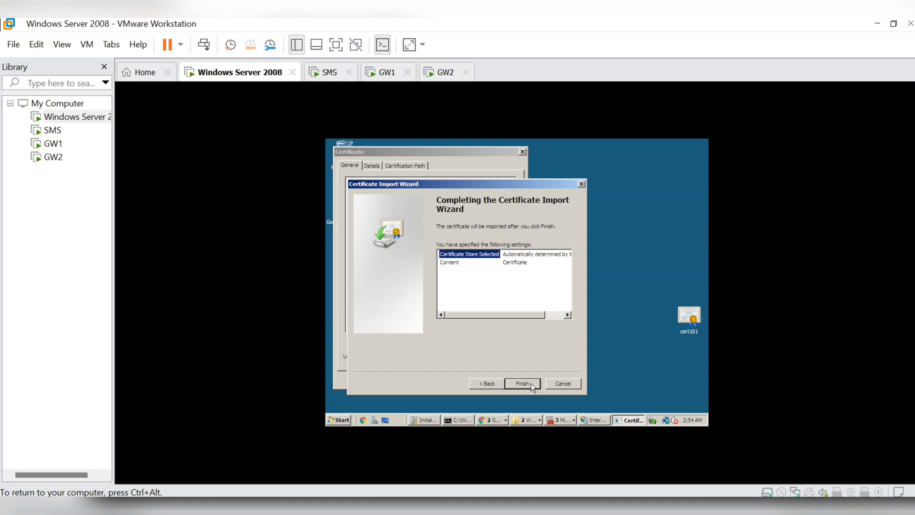
click(522, 383)
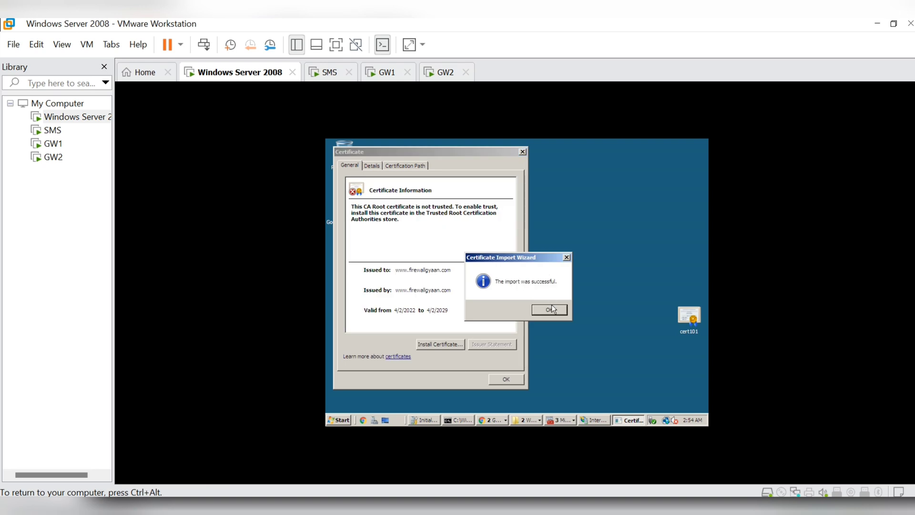
click(550, 309)
- Close the certificate details, launch a new Chrome window, and load checkpoint.com in a new tab
click(505, 378)
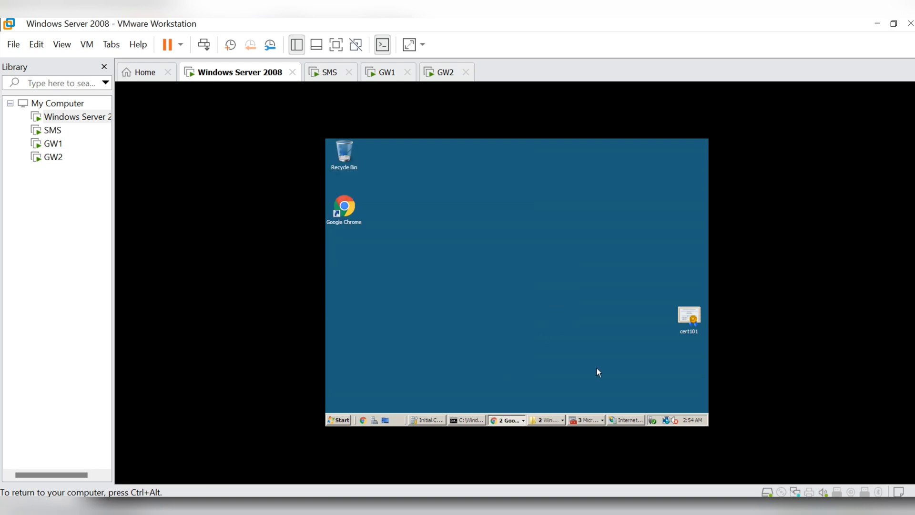
click(515, 420)
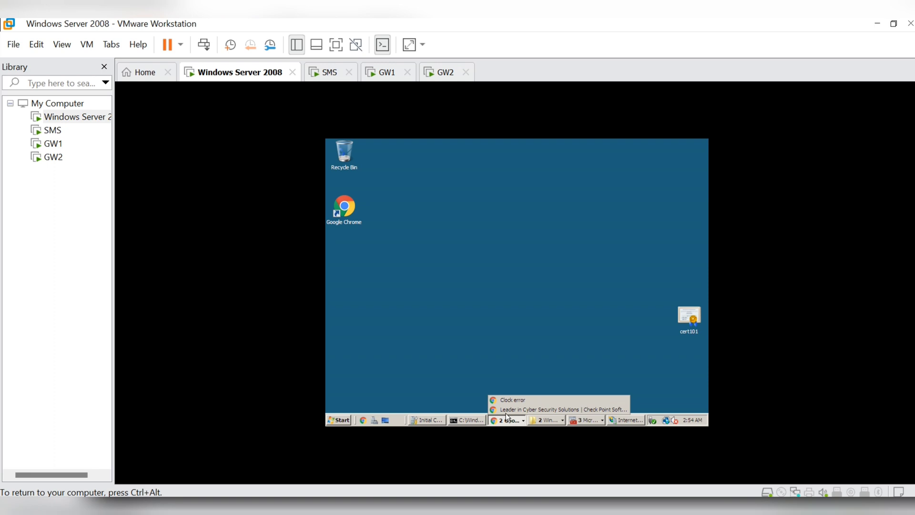
click(351, 210)
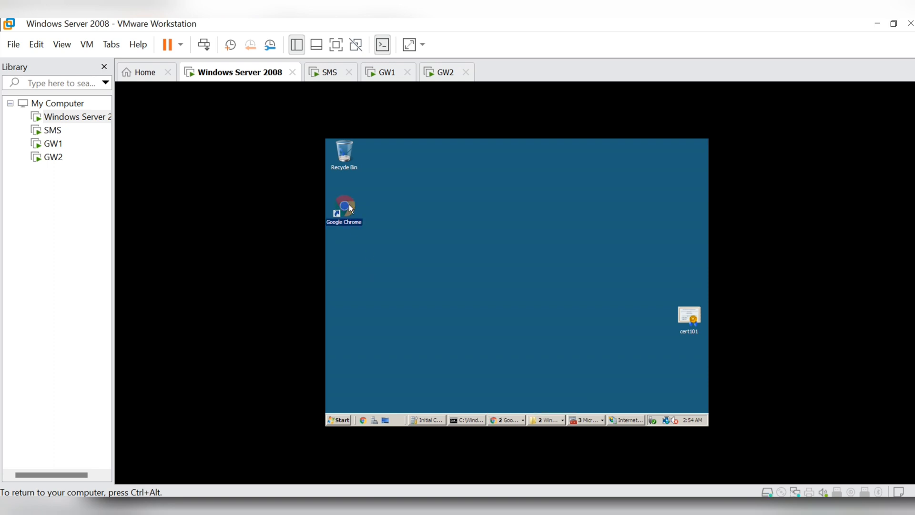
double_click(350, 209)
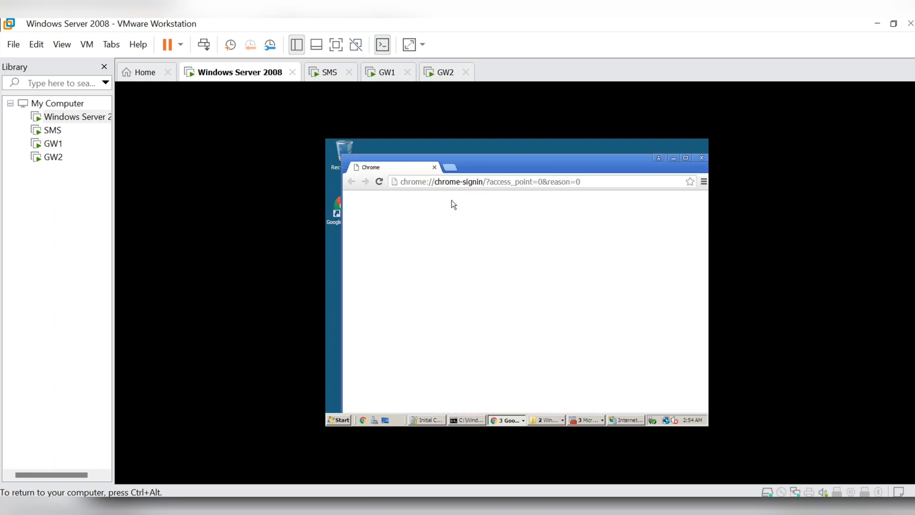
click(453, 170)
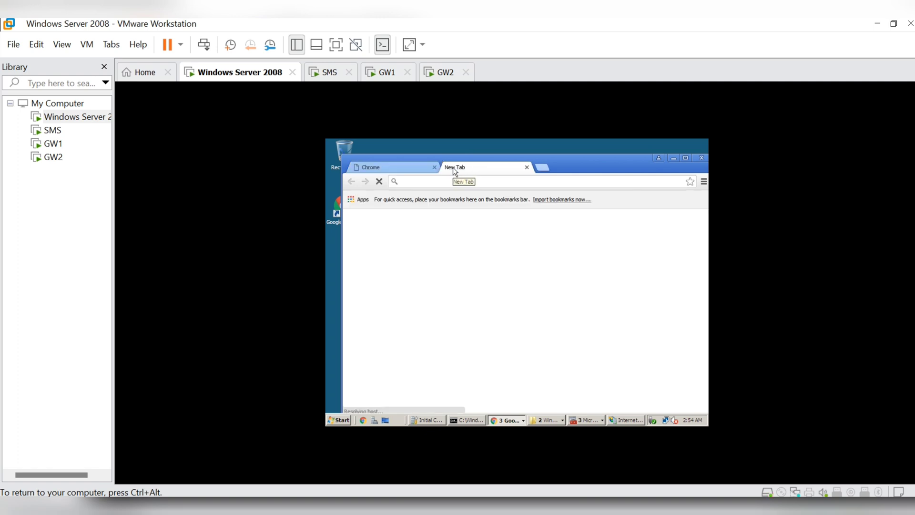
text(che)
key(Return)
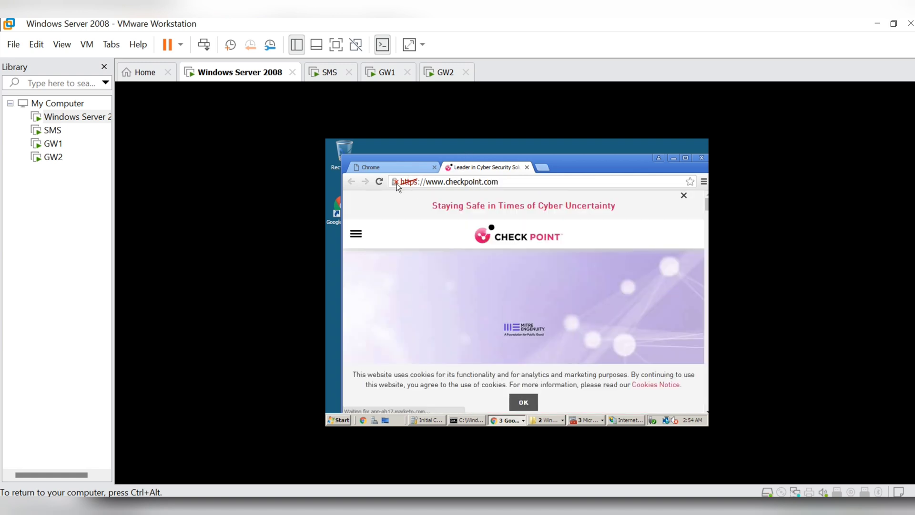
- Inspect checkpoint.com's connection security and open its certificate details
click(397, 183)
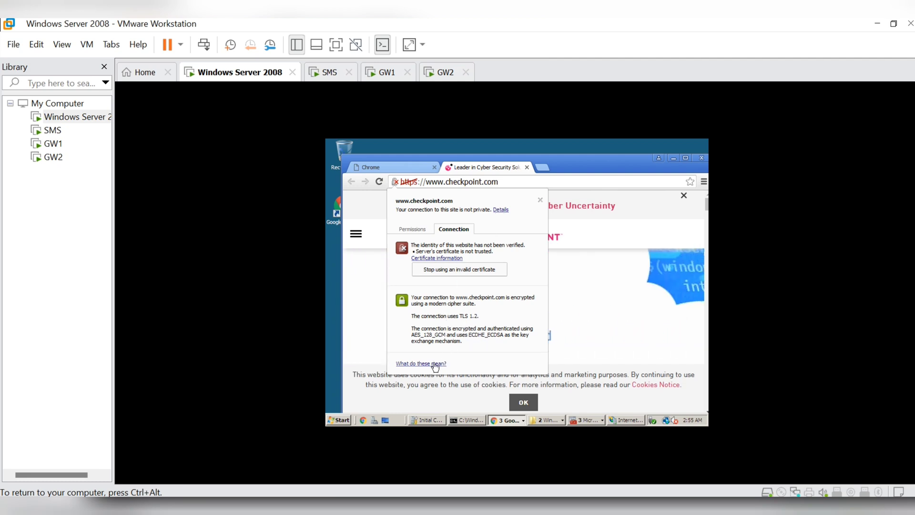
click(467, 271)
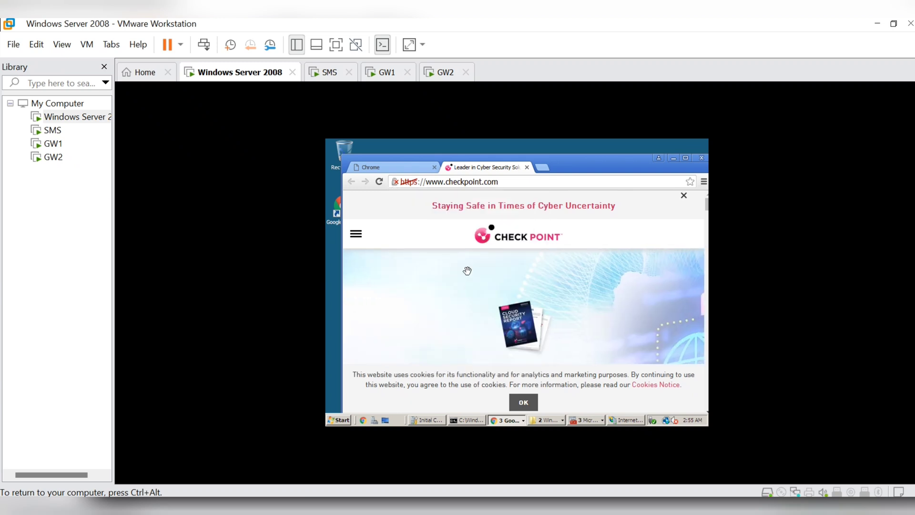
click(409, 183)
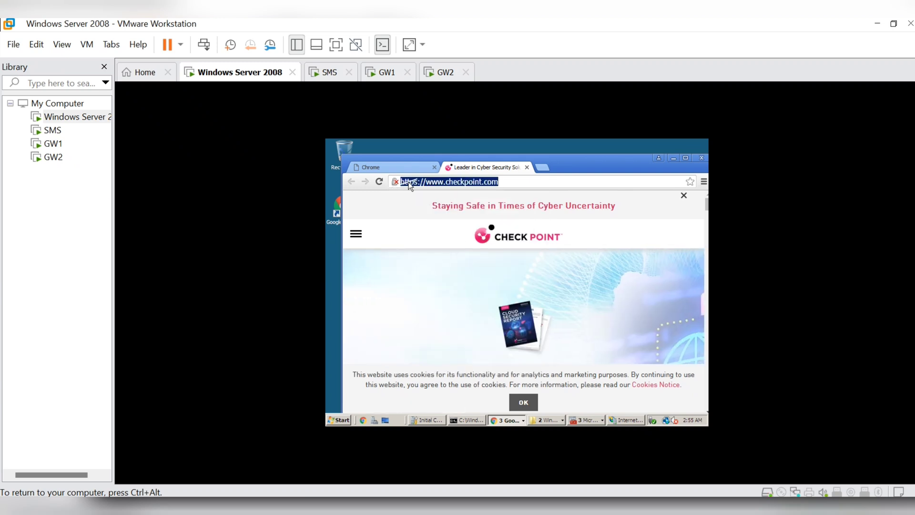
click(410, 185)
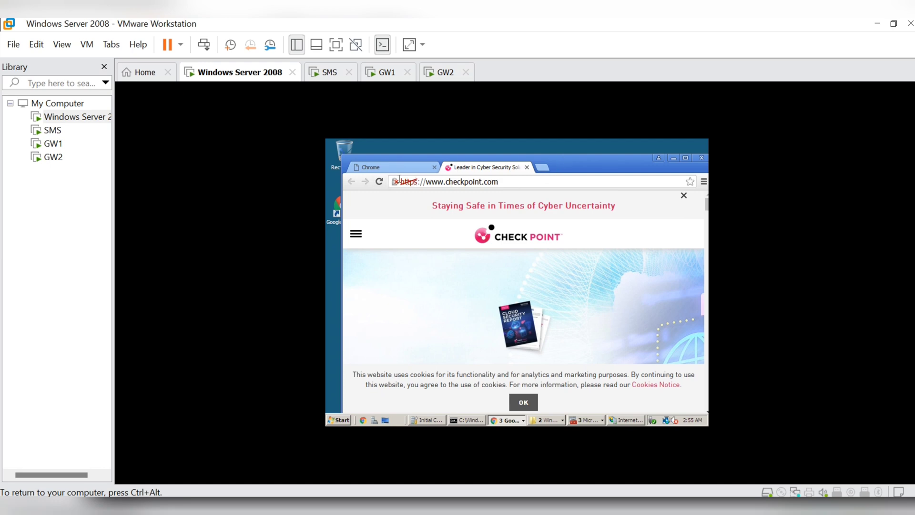
click(396, 182)
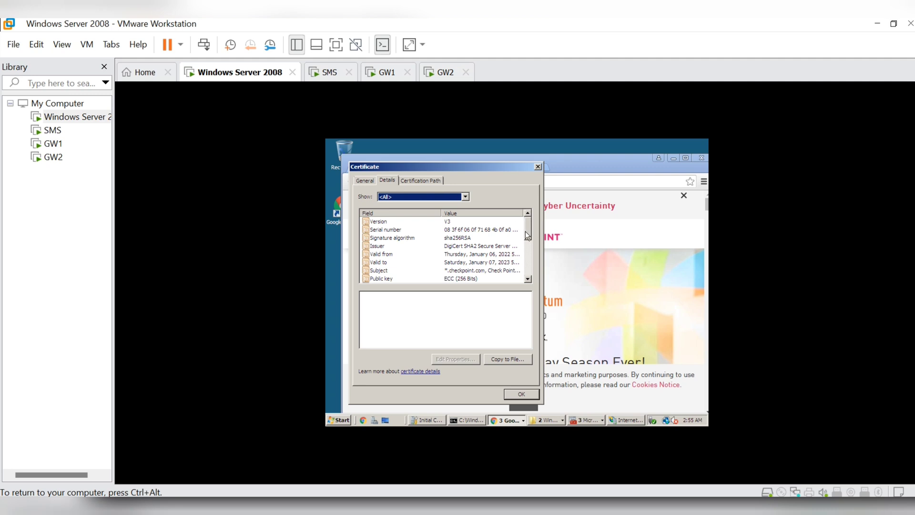
- Check the certificate path entries DigiCert SHA2 Secure Server CA and *.checkpoint.com, then close the viewer
mouse_move(527, 233)
mouse_down()
mouse_move(535, 282)
mouse_move(535, 237)
mouse_up()
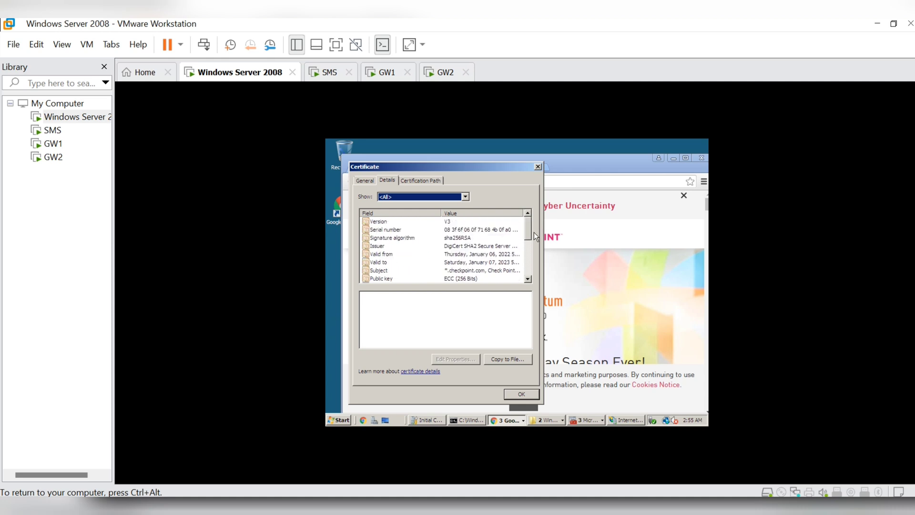
click(419, 179)
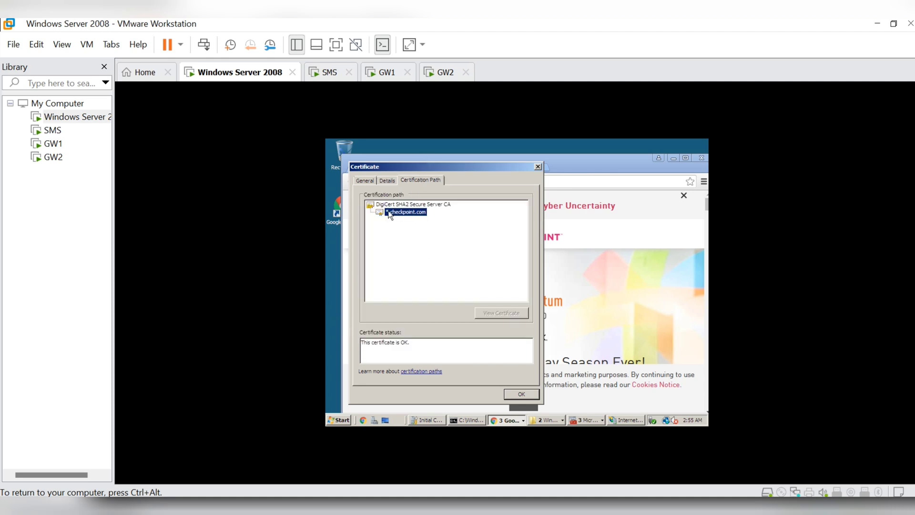
click(413, 206)
click(415, 217)
click(522, 395)
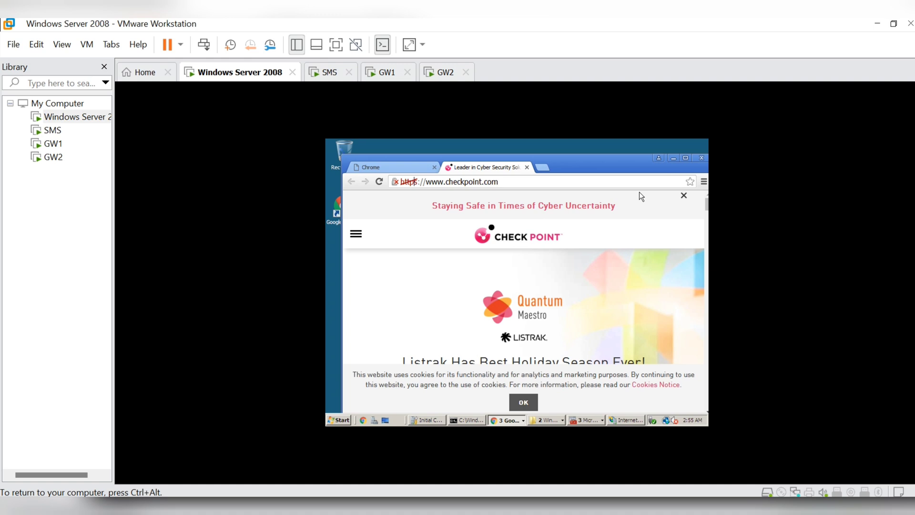
- Relaunch Chrome, load google.com in a new tab, and view its certificate information
click(698, 157)
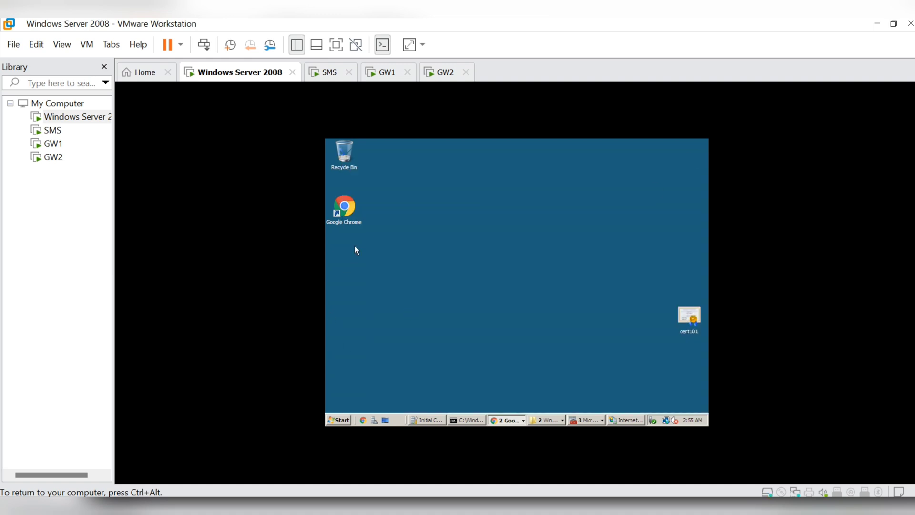
double_click(347, 207)
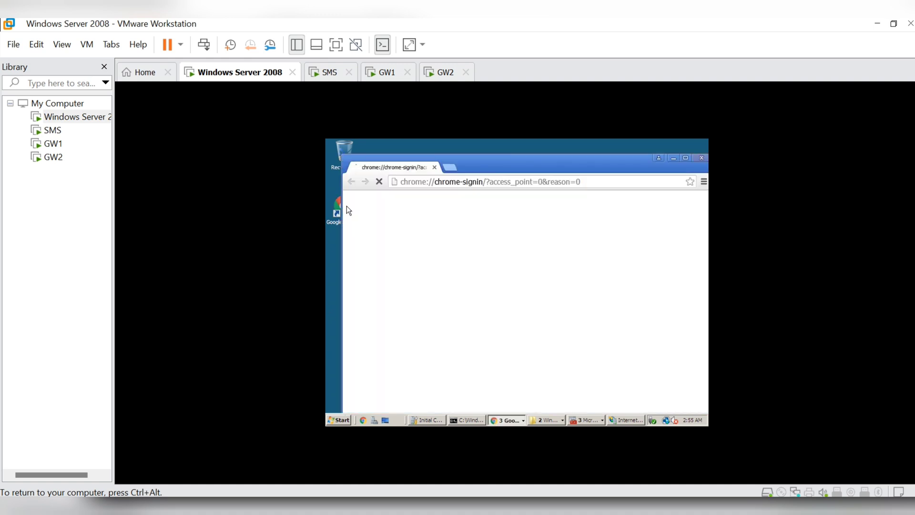
click(451, 166)
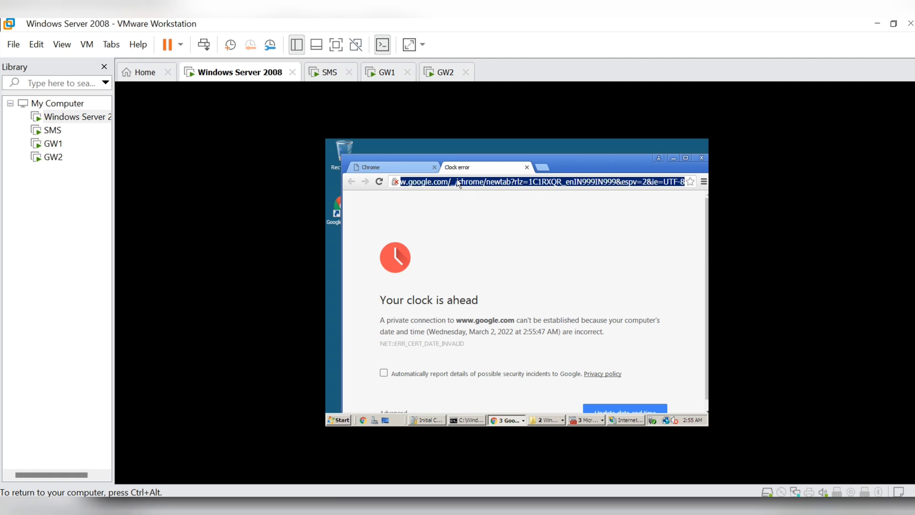
text(go)
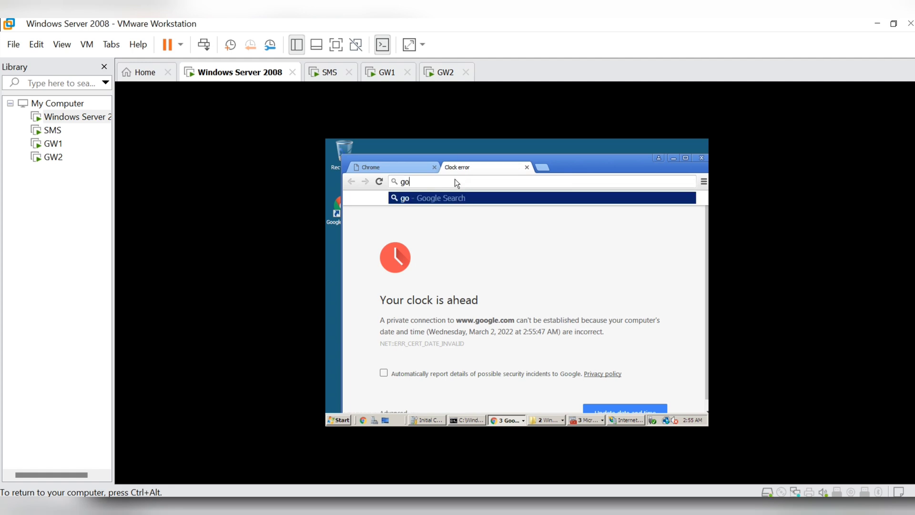
text(ogle.com)
key(Return)
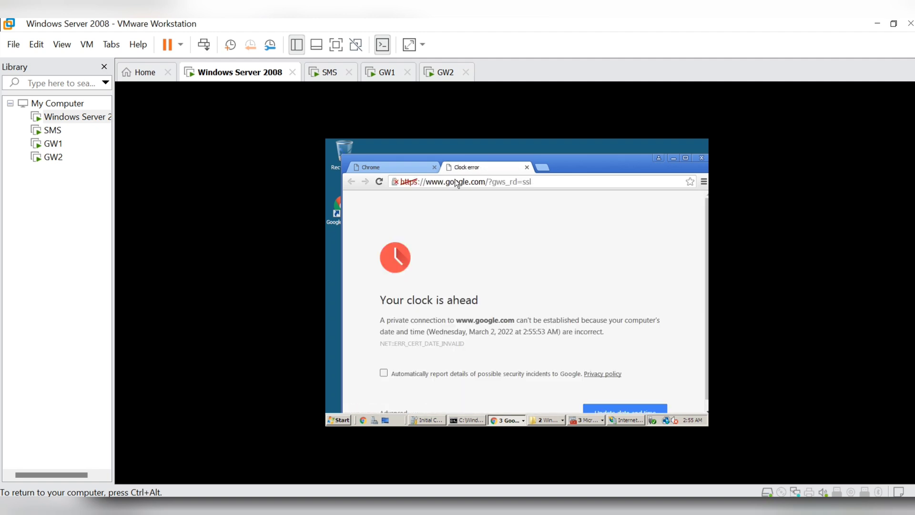
click(392, 182)
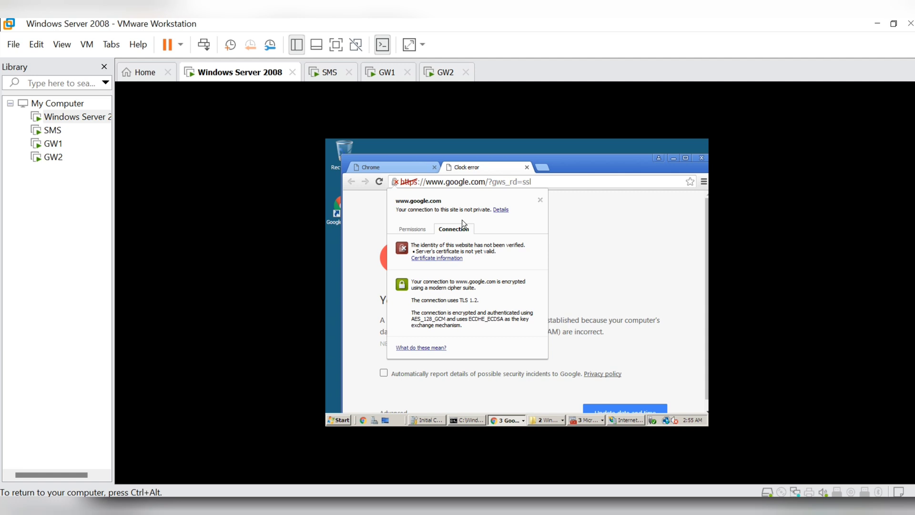
click(452, 259)
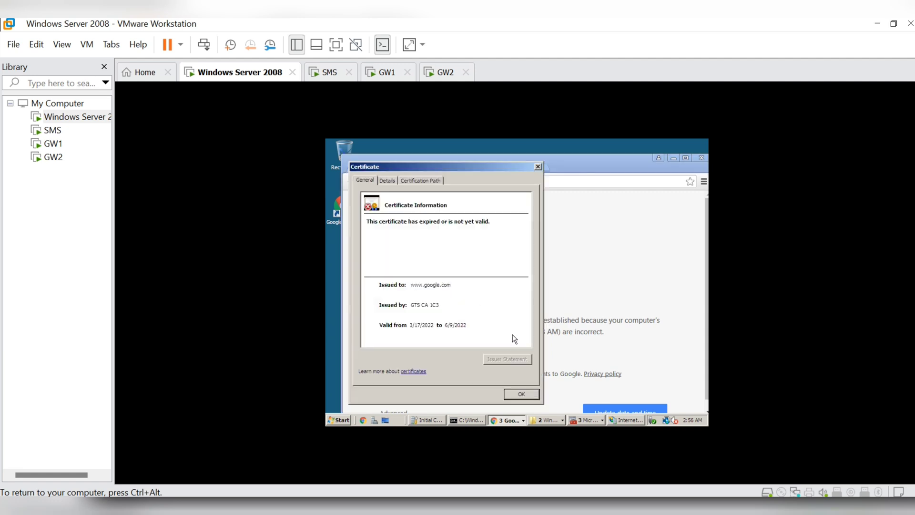
click(537, 167)
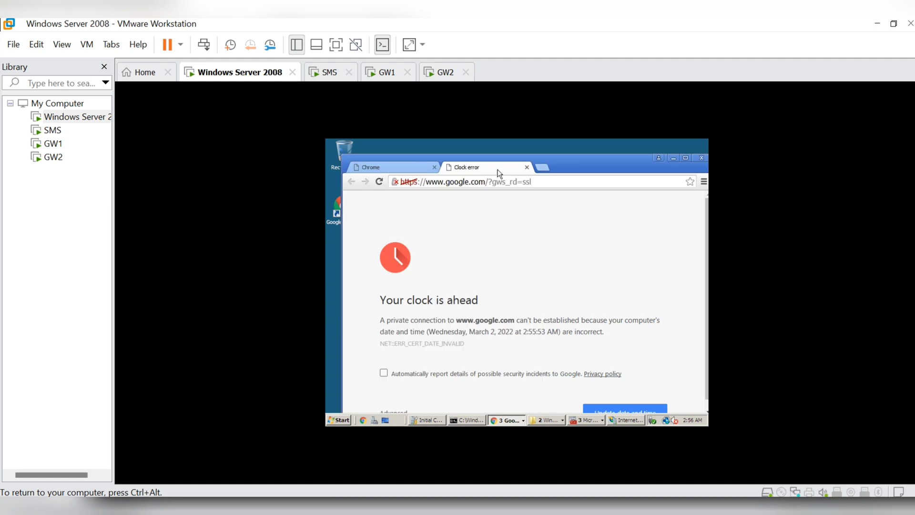
click(536, 167)
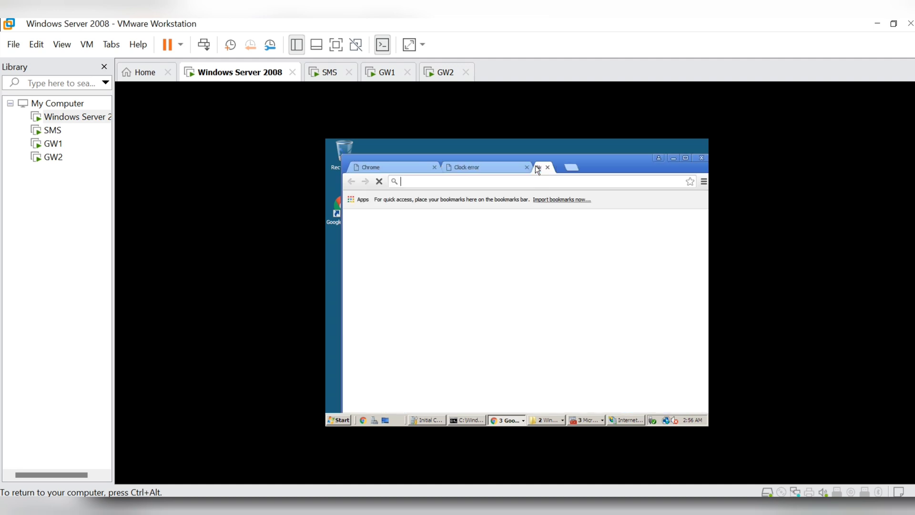
text(htt)
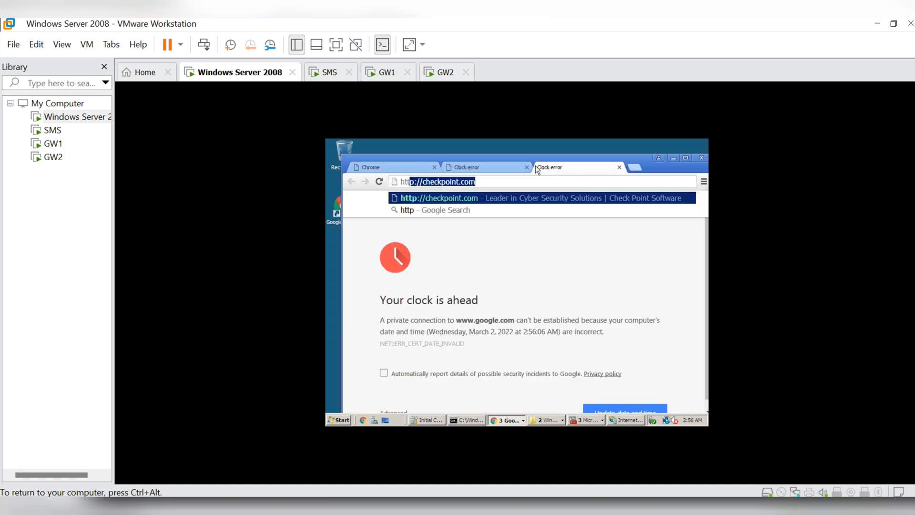
text(ps://)
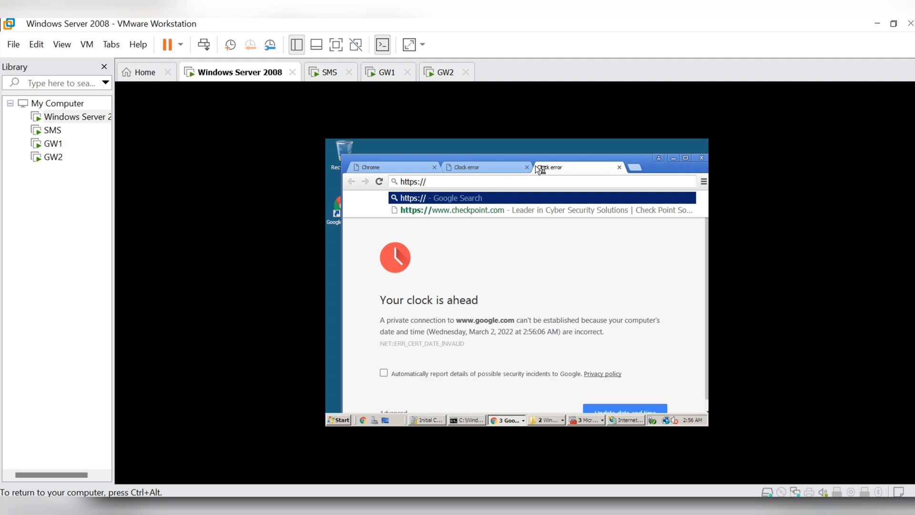
text(192.168.1.101)
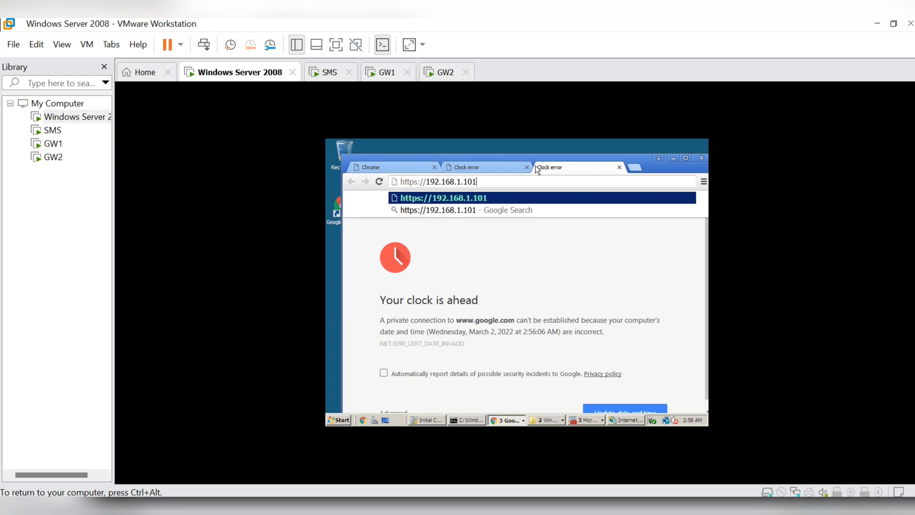
key(Return)
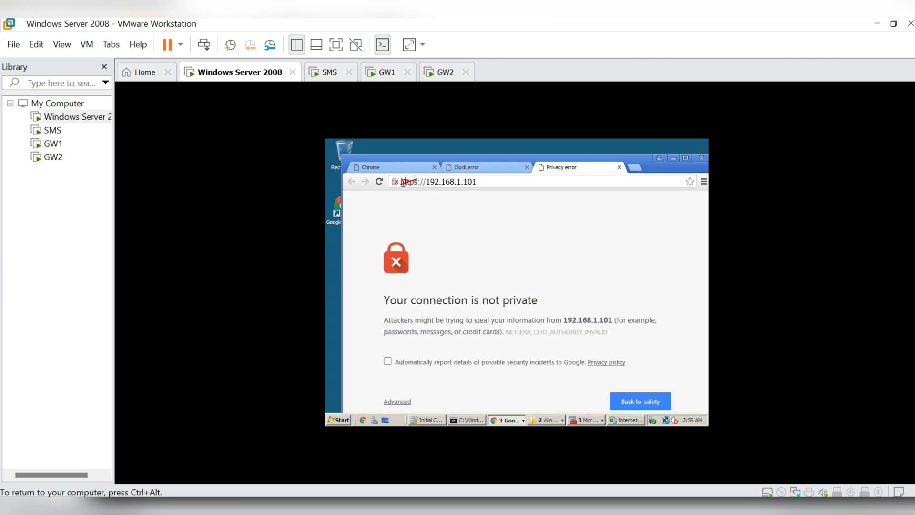
click(395, 183)
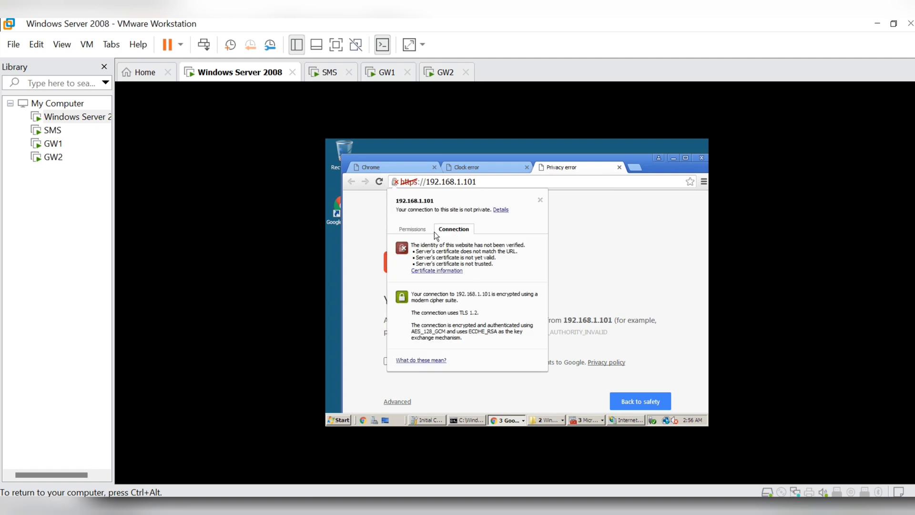
click(443, 270)
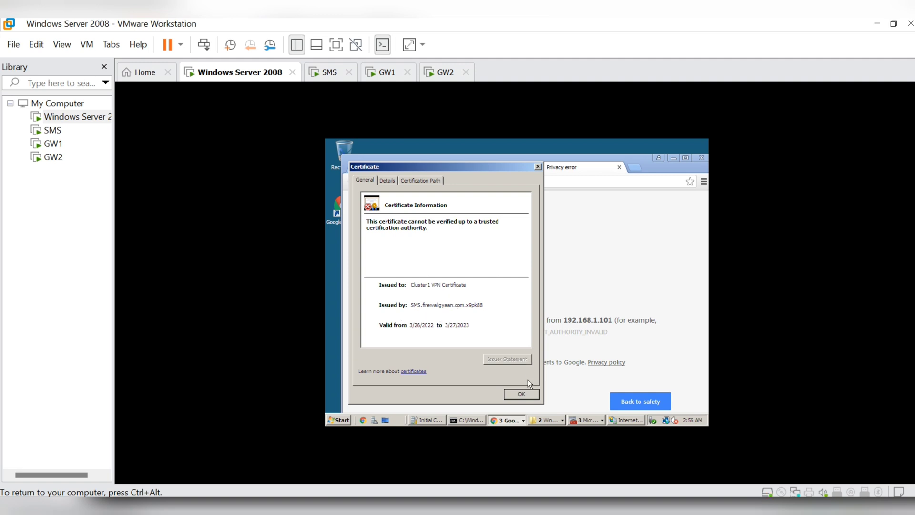
click(522, 395)
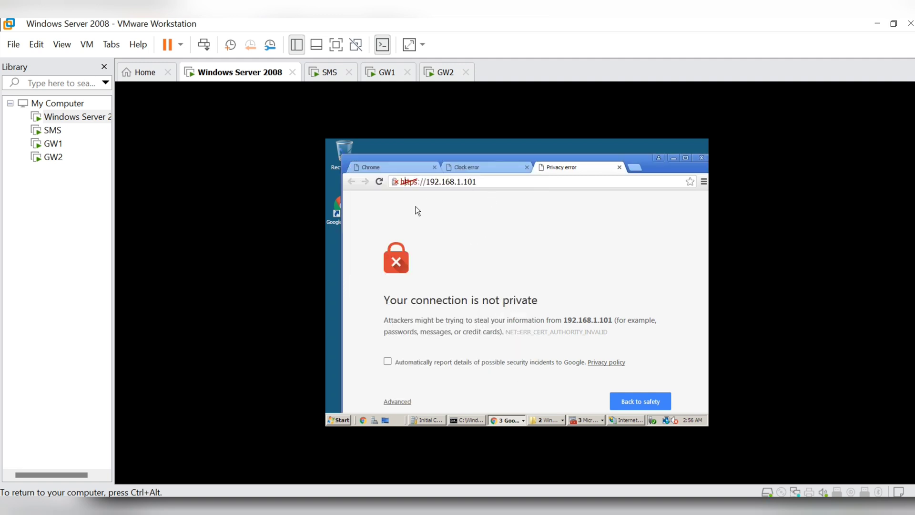